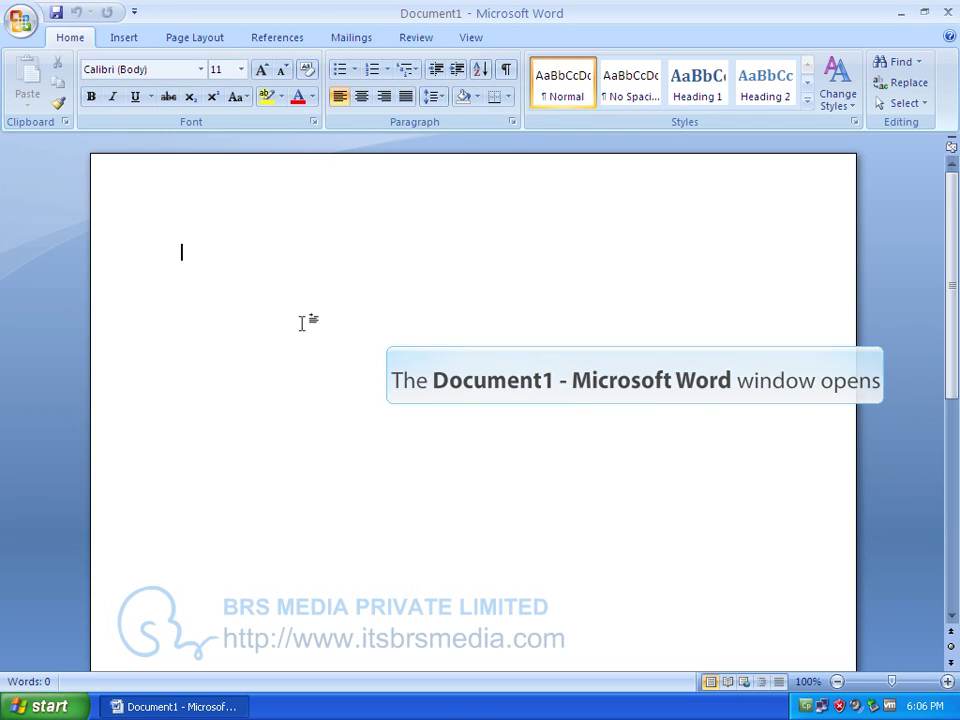
On the Mailings tab, list the Start Mail Merge document types
click(359, 42)
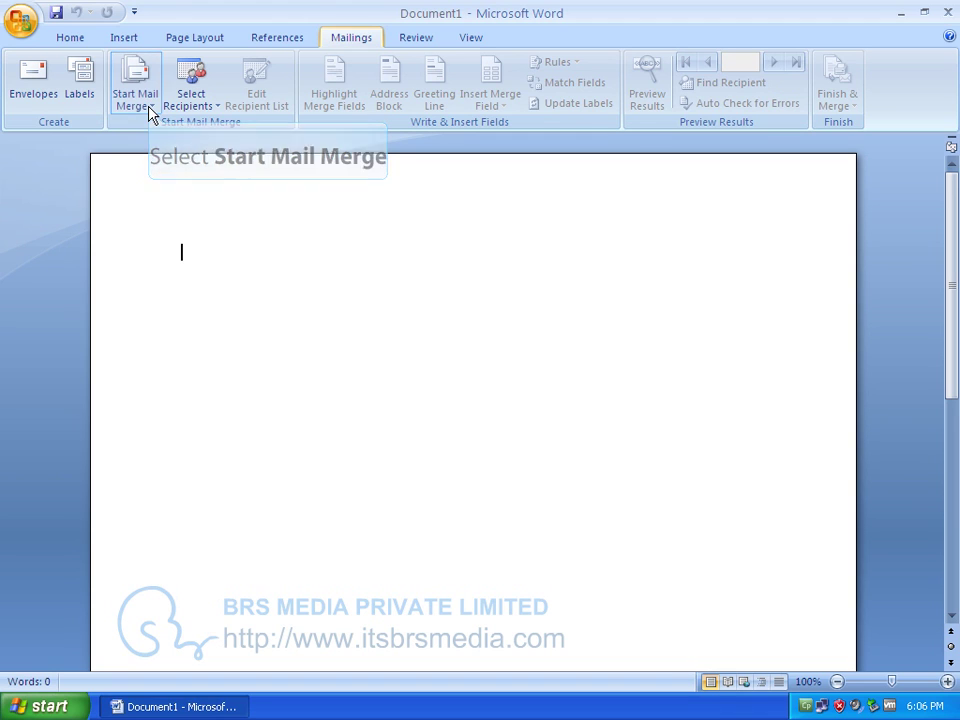
click(148, 105)
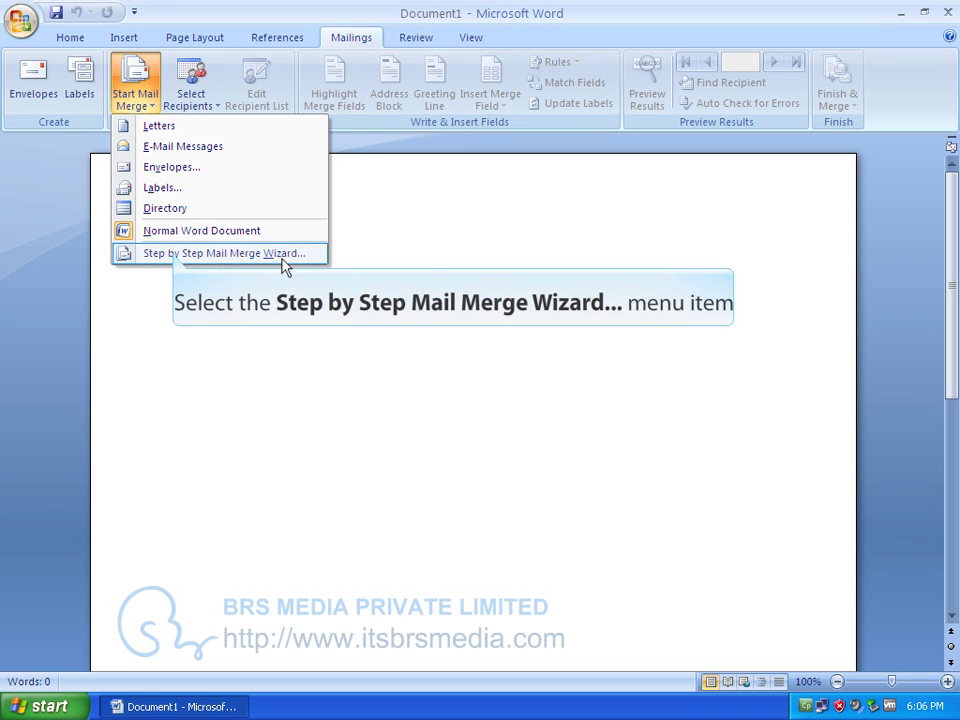
Launch the Step by Step Mail Merge Wizard with Letters as the document type
click(176, 256)
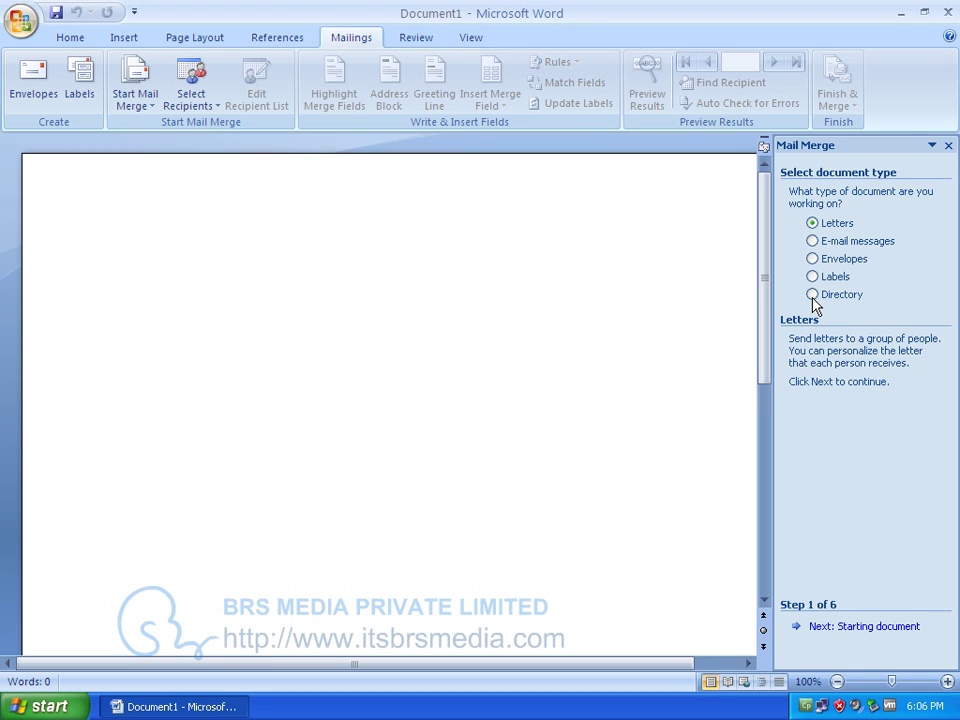
click(812, 224)
Advance the wizard to Select recipients, keeping Use the current document as the starting document
click(858, 627)
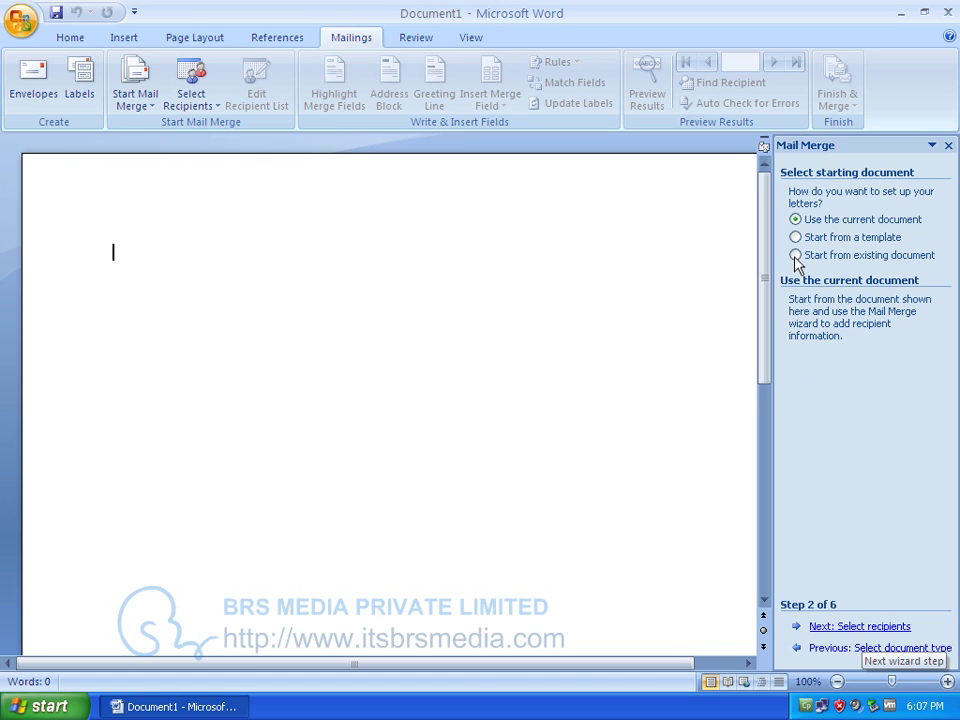
click(795, 219)
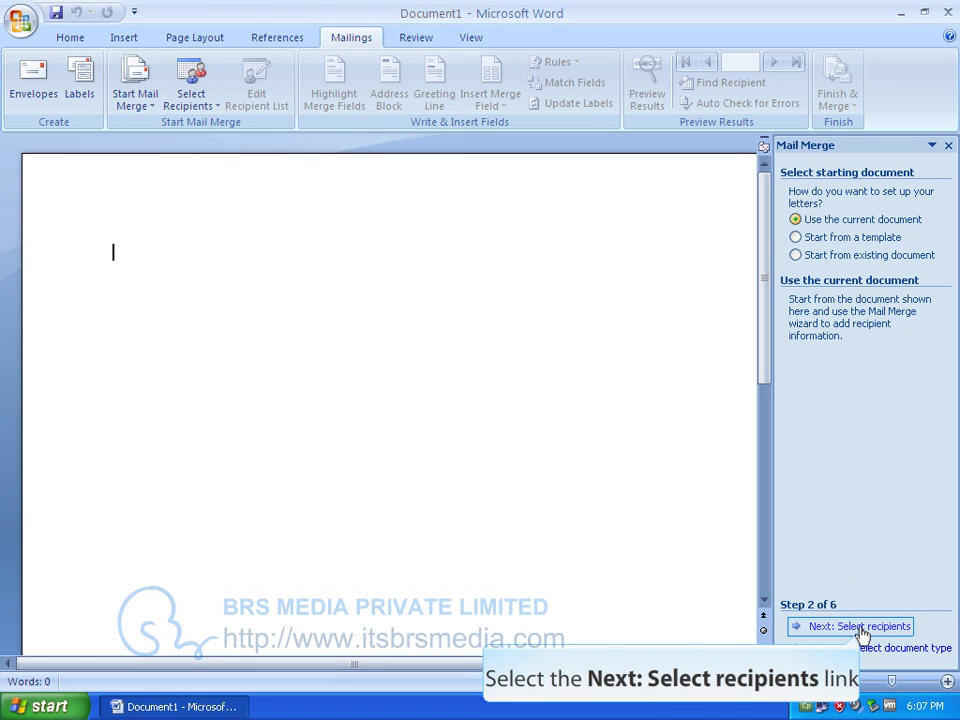
click(860, 627)
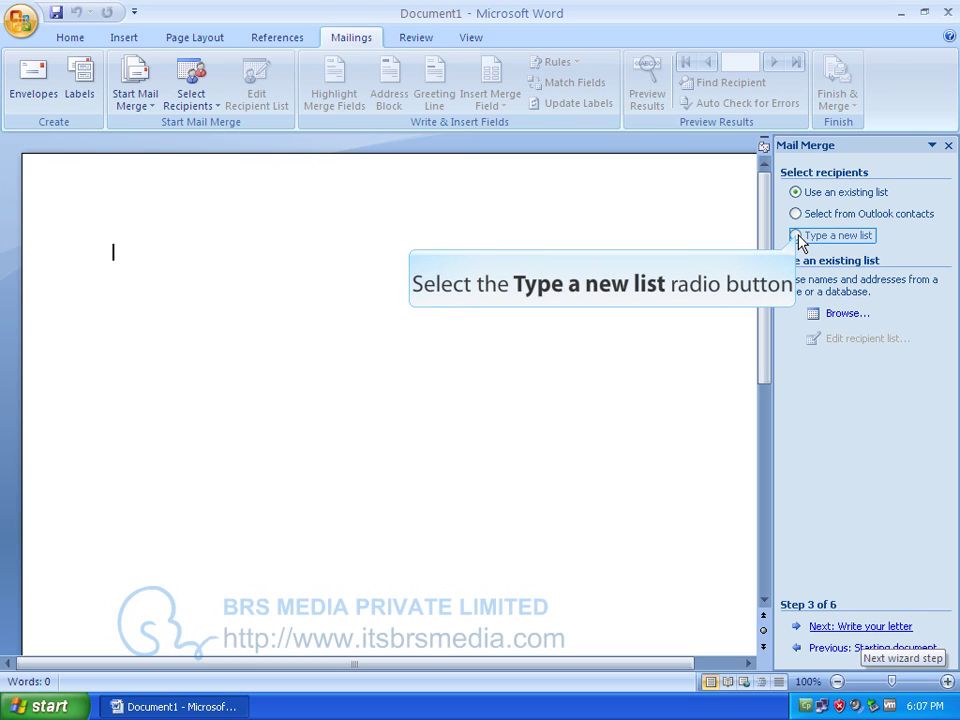
Choose Type a new list and start creating the new address list
click(797, 237)
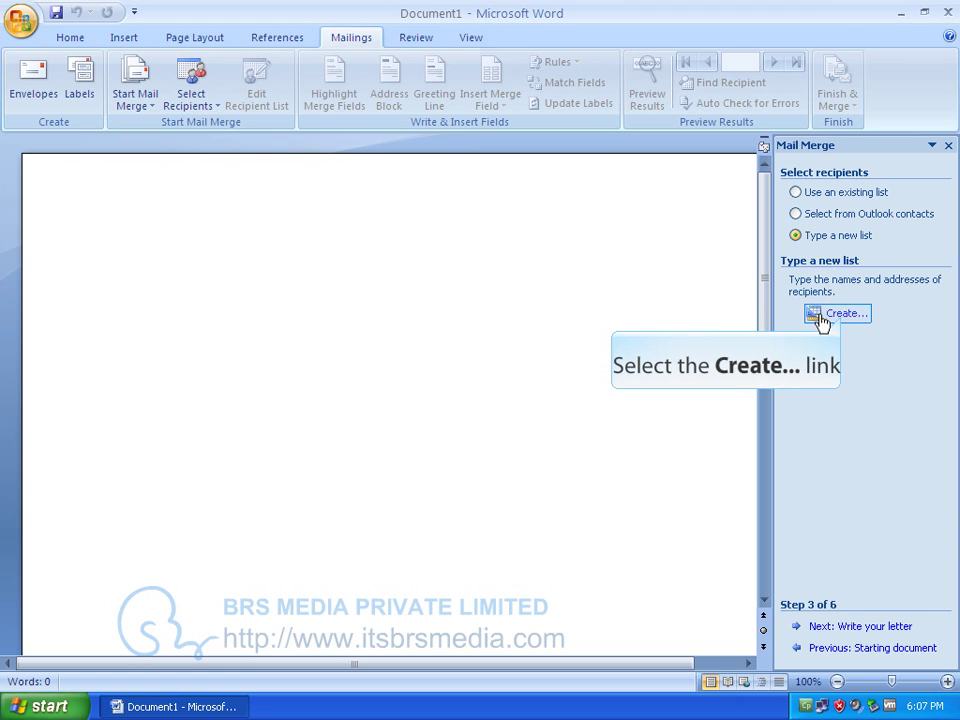
click(815, 316)
text(Kumar)
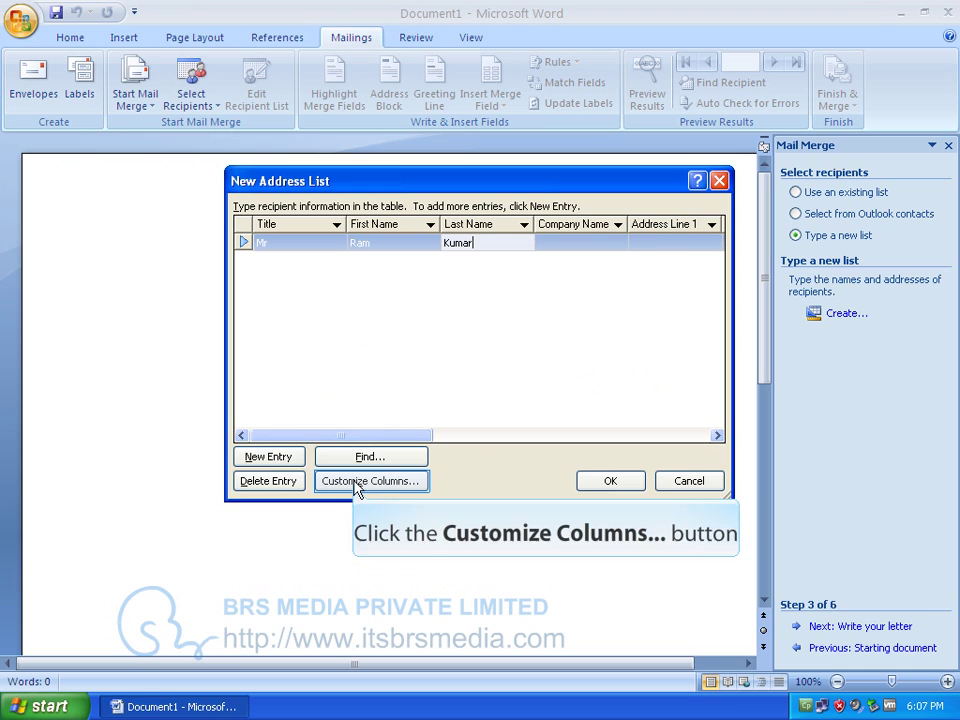
Delete the Address Line 2 field from the address list's columns
click(352, 484)
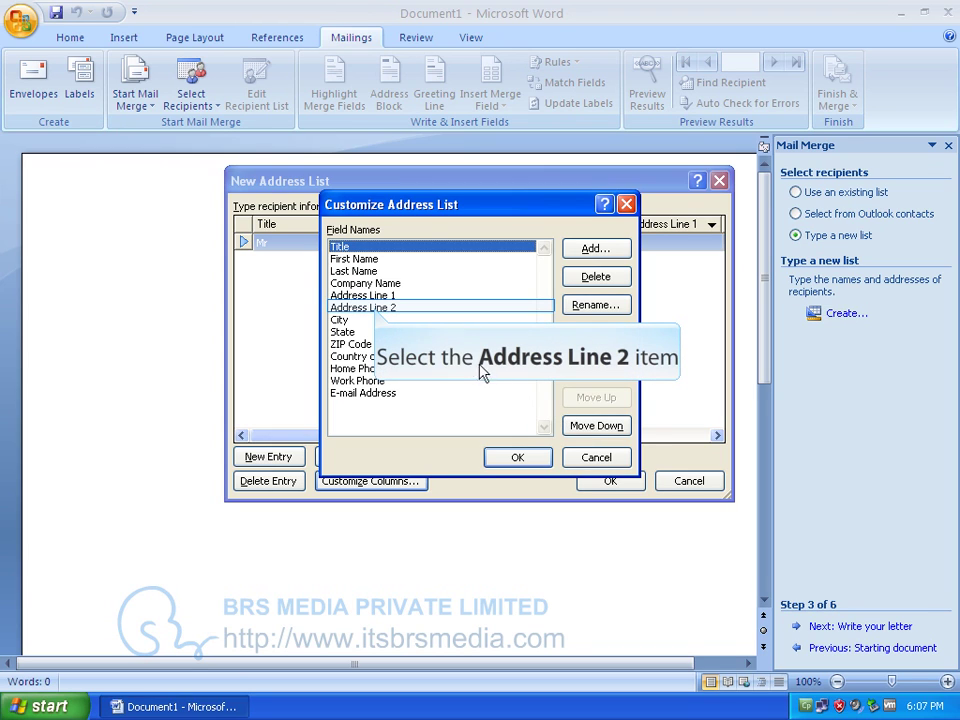
click(380, 310)
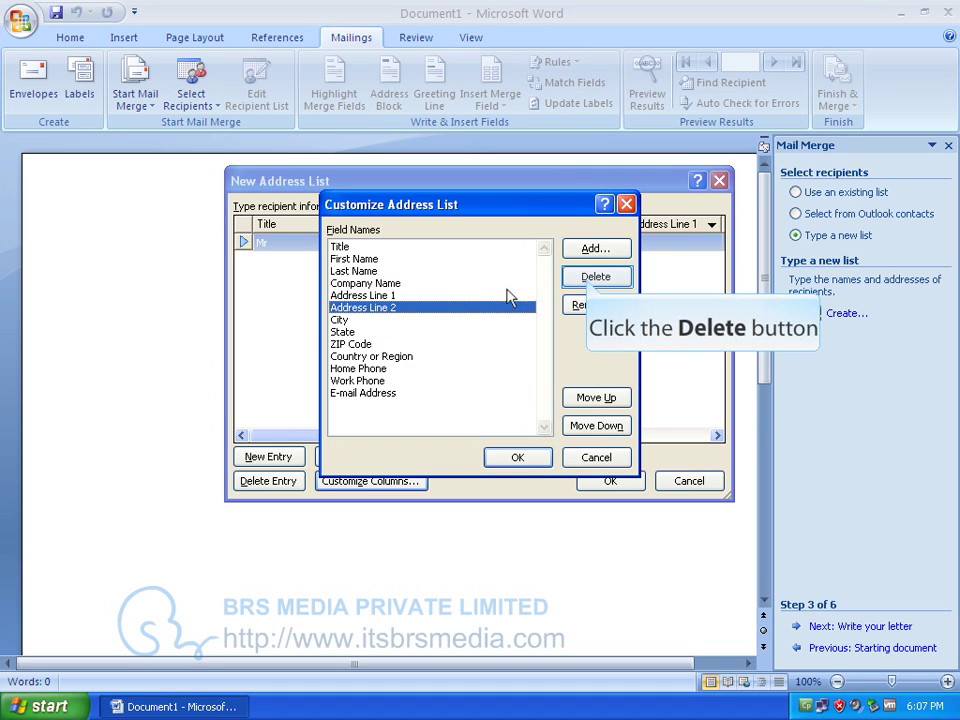
click(588, 279)
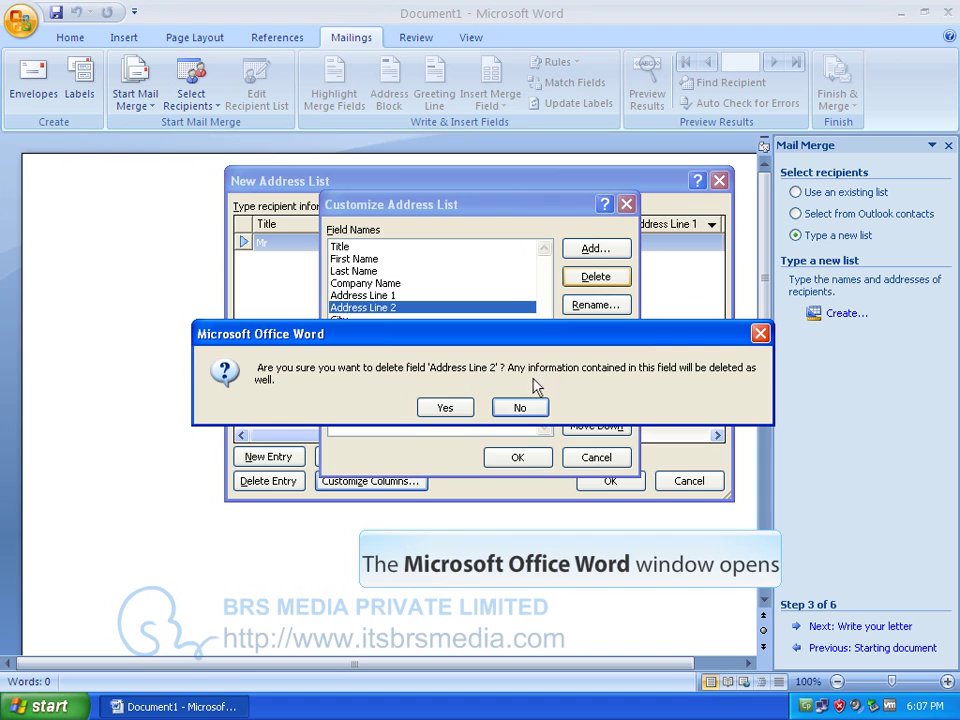
click(451, 409)
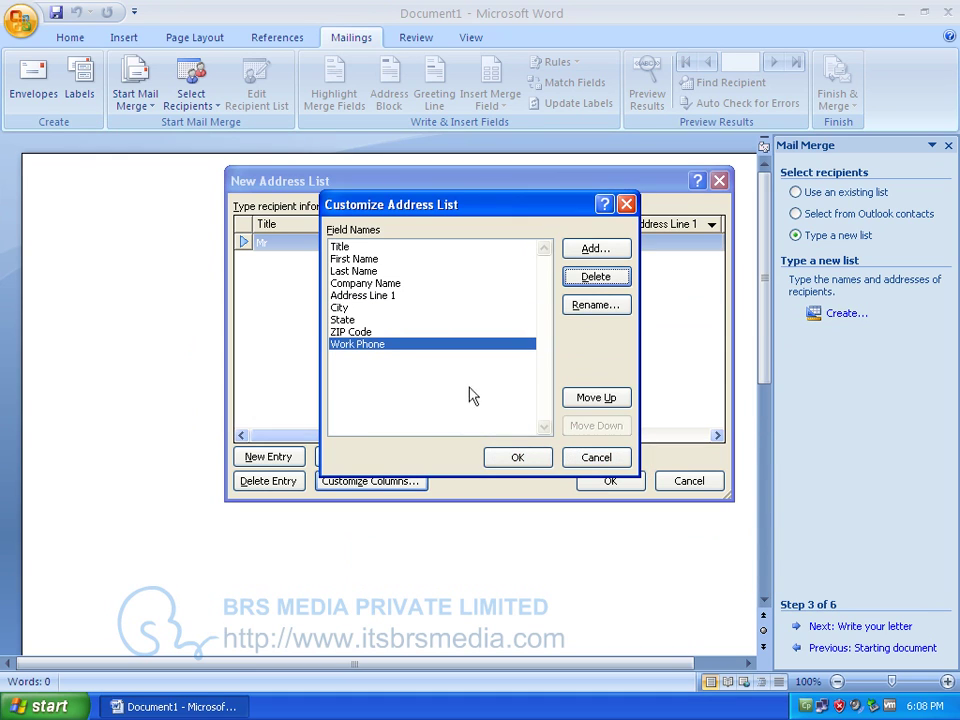
Add a new Country field to the address list
click(597, 249)
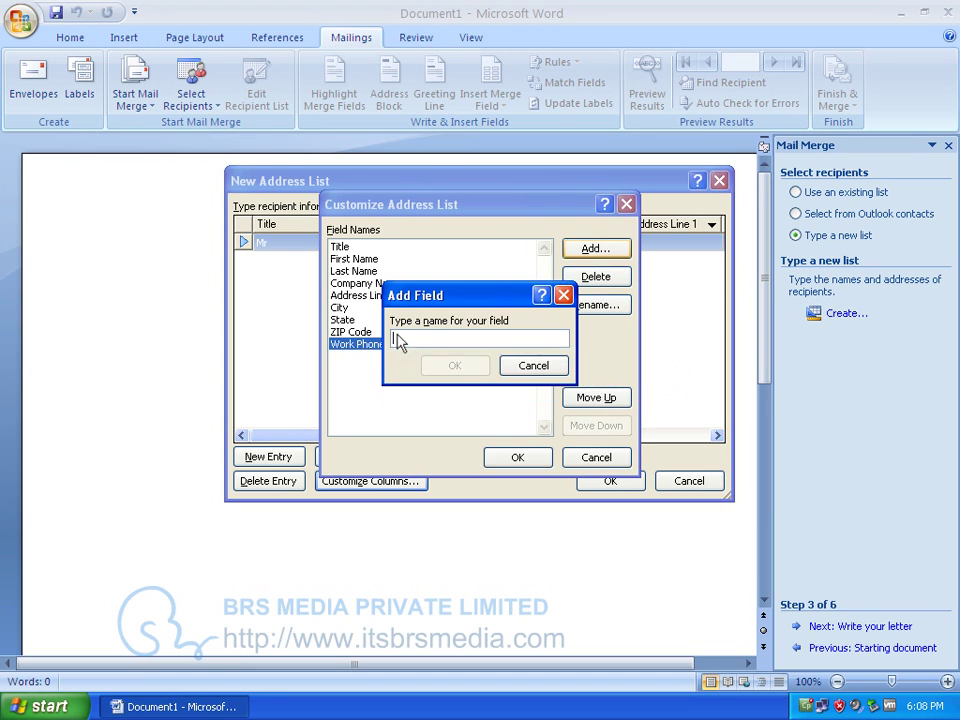
text(Country)
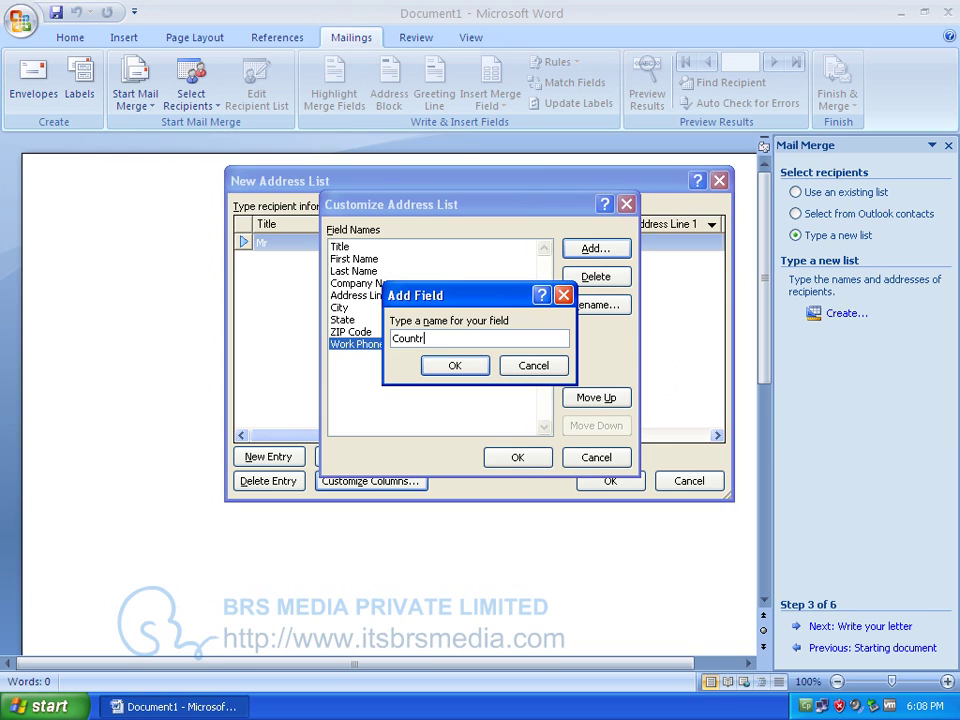
click(455, 366)
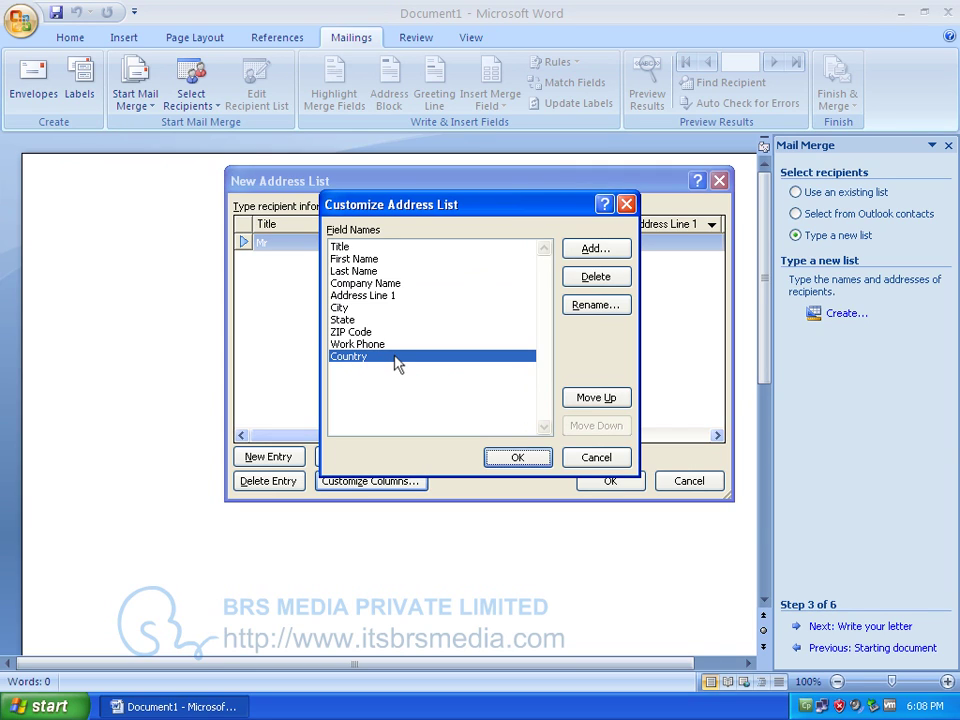
Keep the customized fields and enter the DELCO recipient's address in DELHI and name
click(520, 458)
click(565, 243)
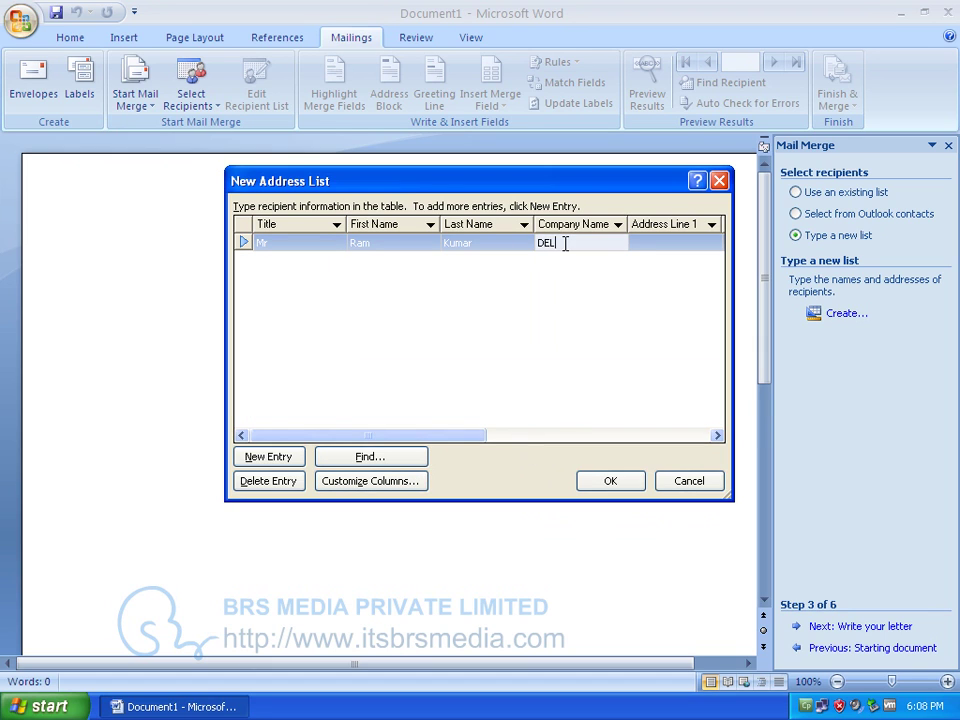
key(Tab)
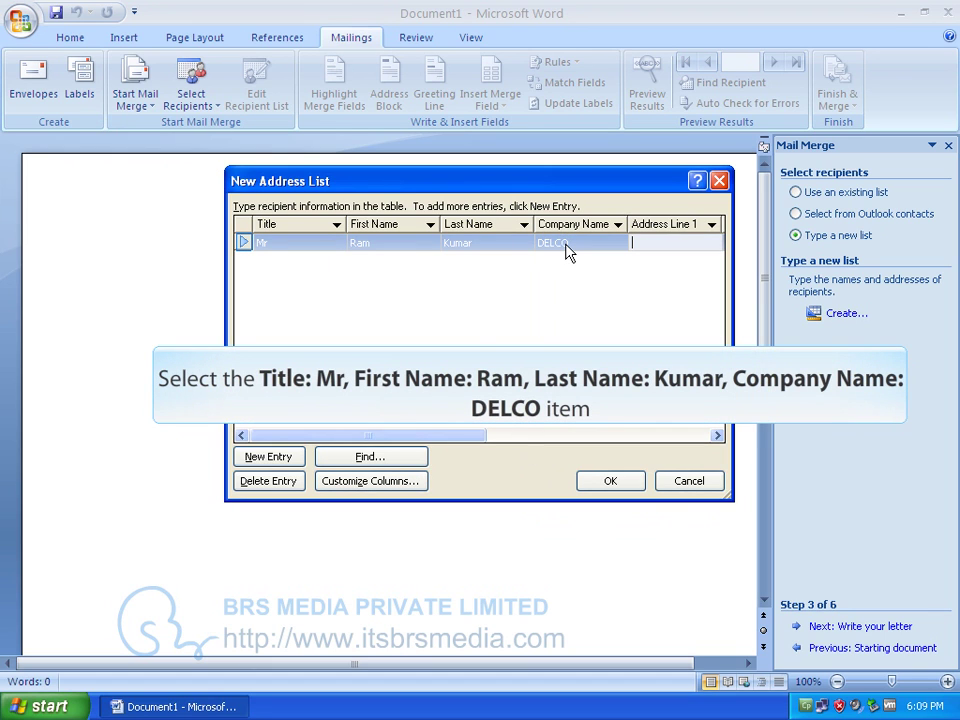
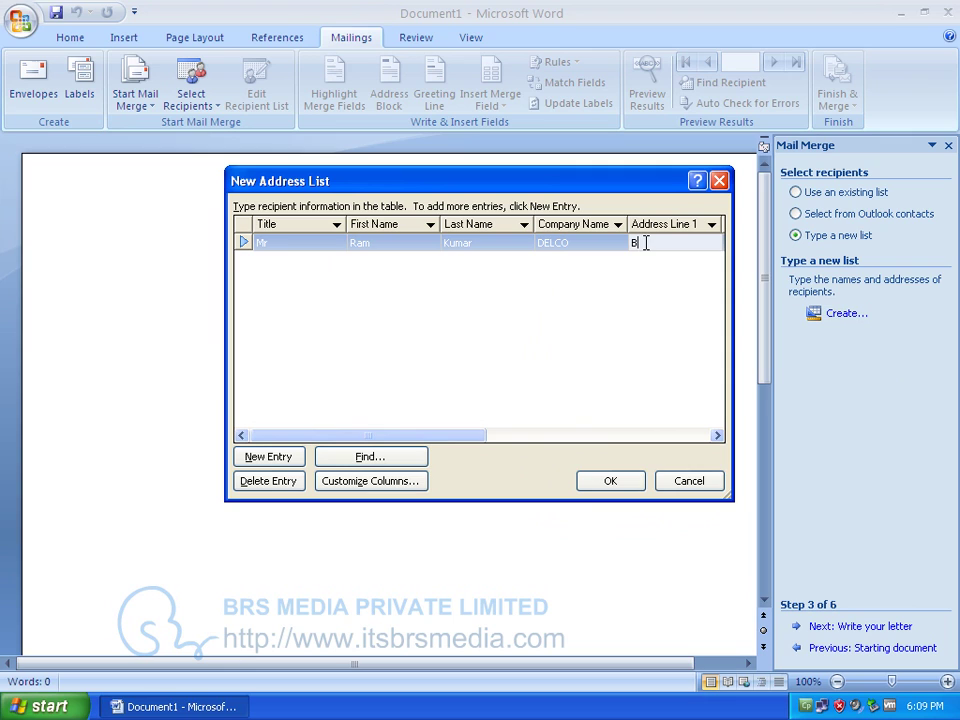
key(Tab)
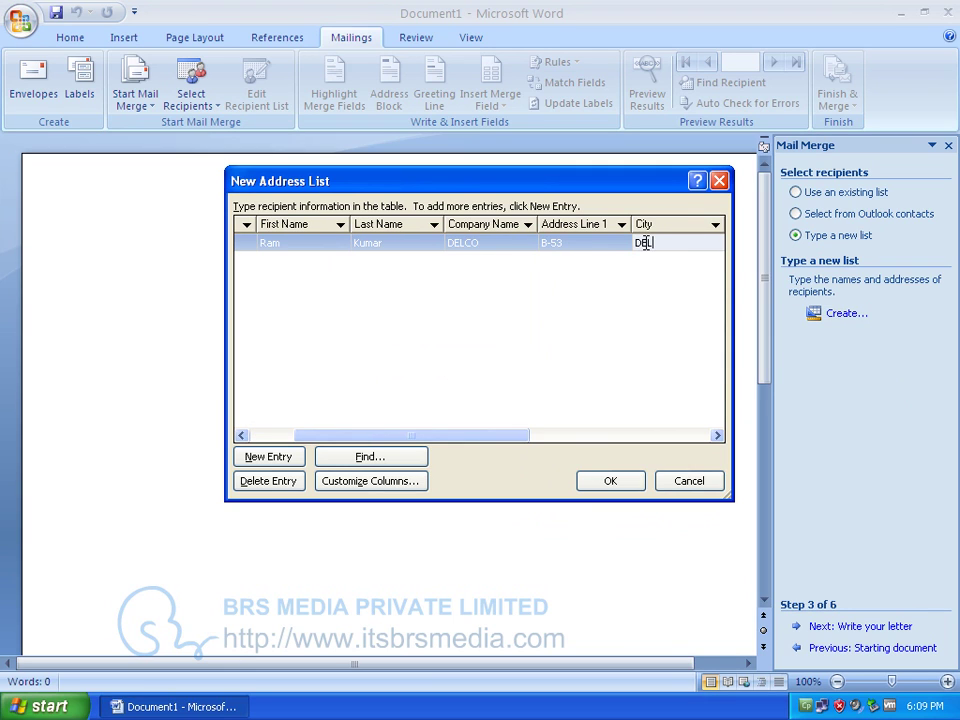
key(Tab)
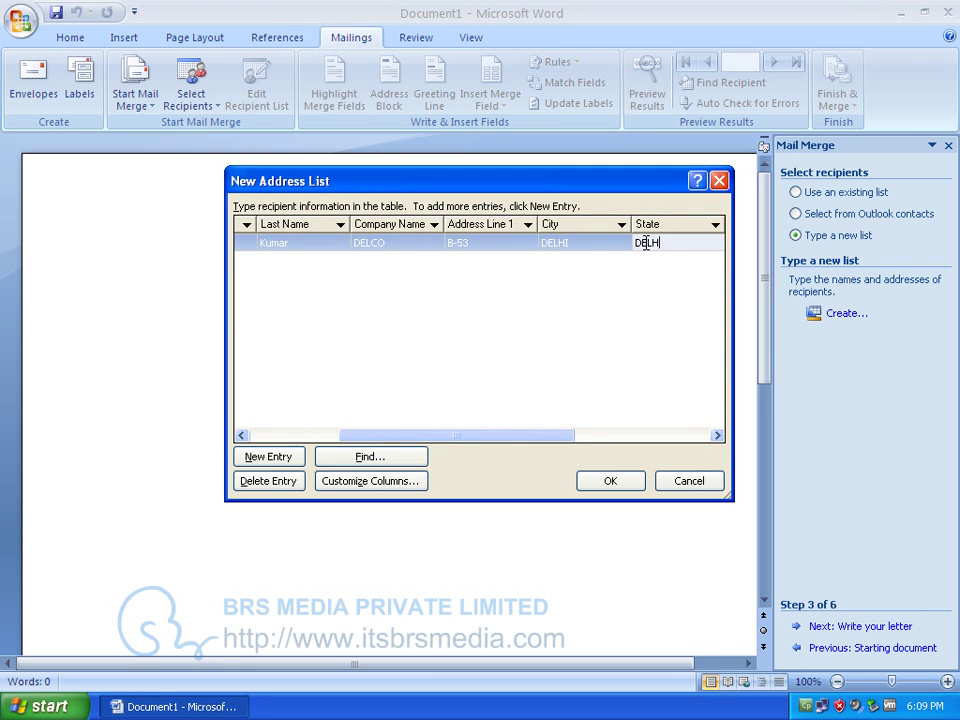
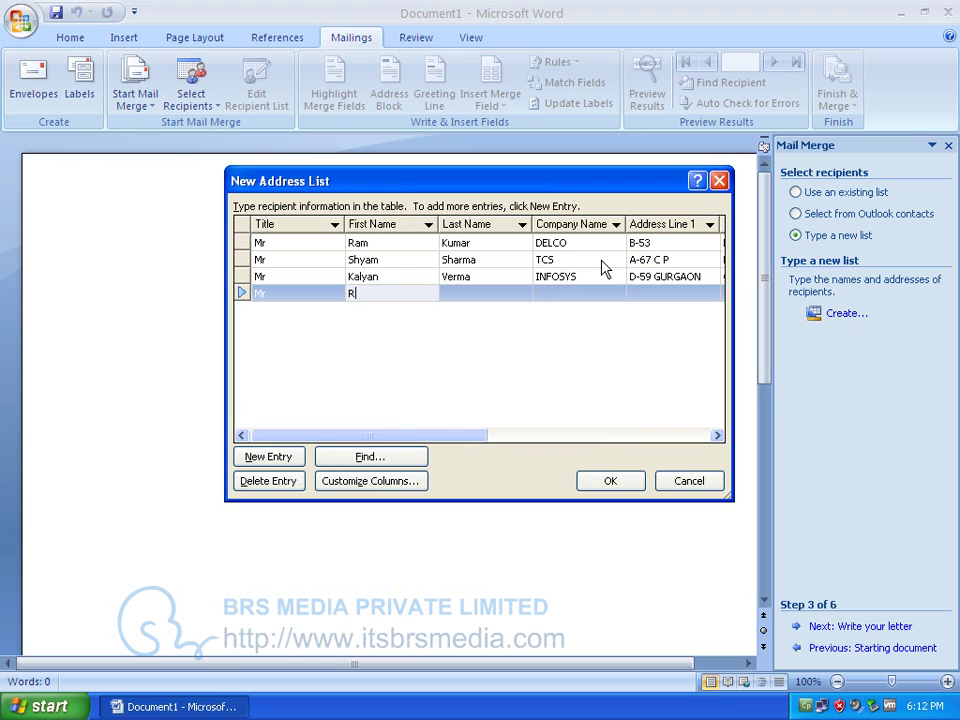
key(Tab)
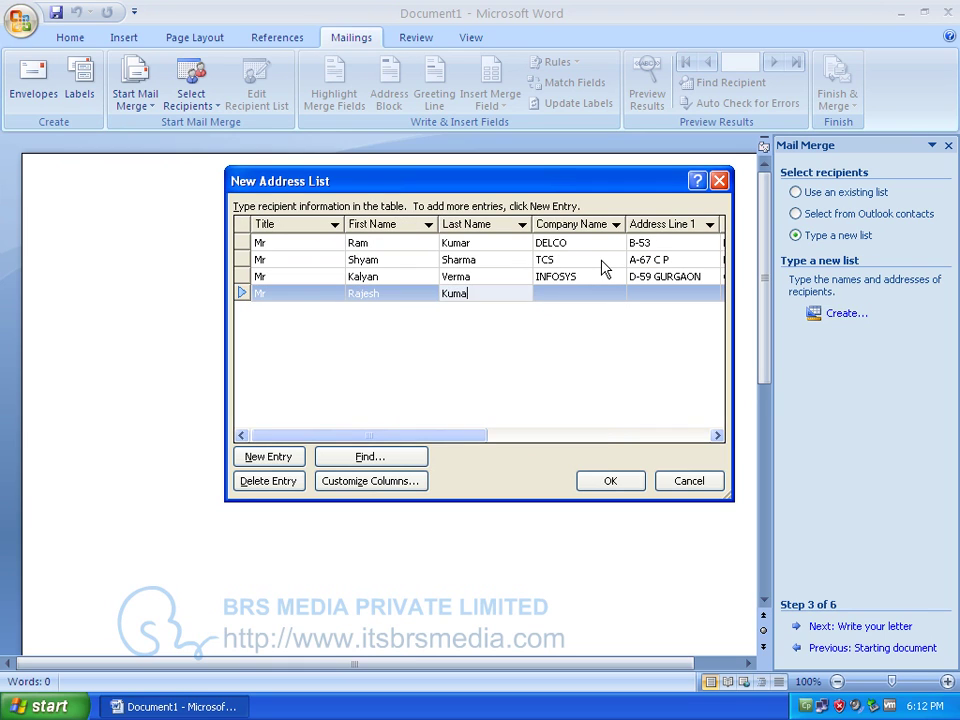
key(Tab)
Enter the TELCO recipient in BANGLORE, KARNATAKA, INDIA with ZIP and phone, then finish the list
text(LCO)
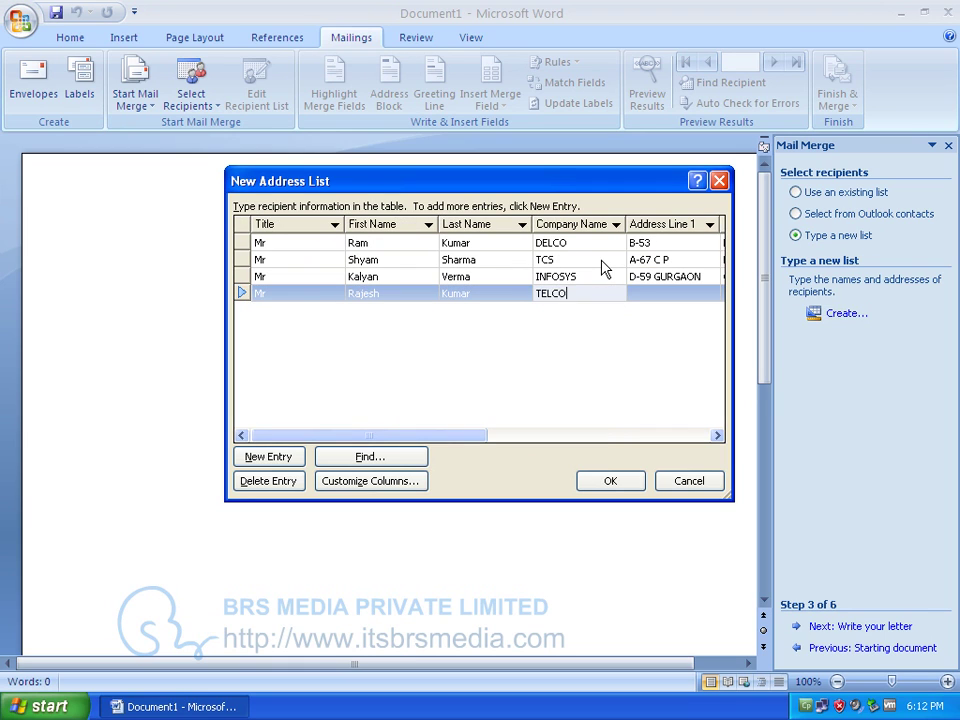
key(Tab)
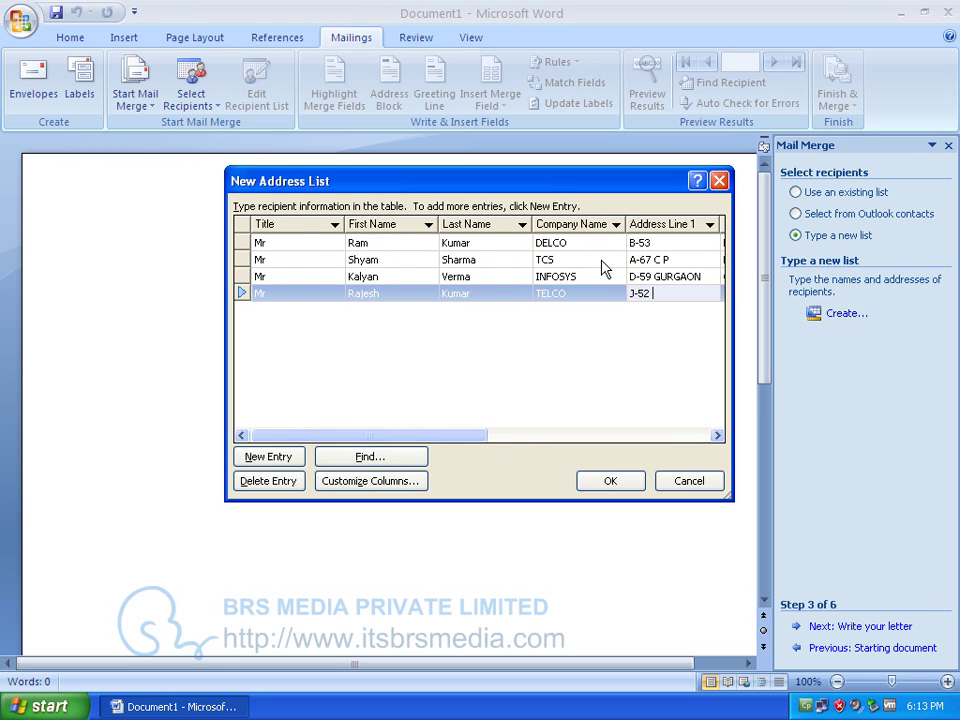
key(Tab)
key(Tab)
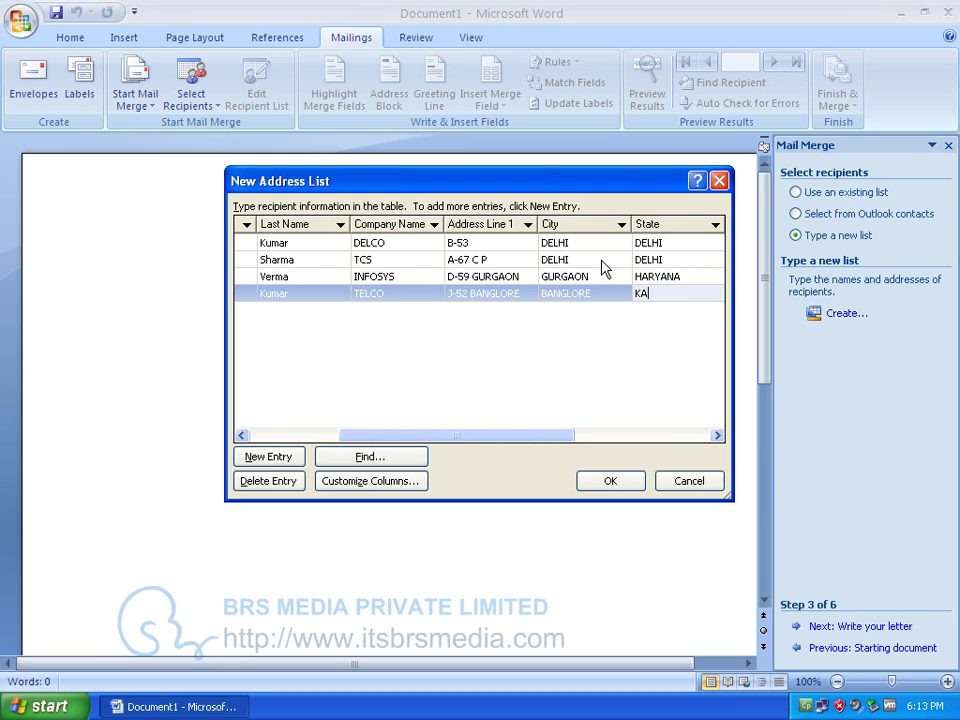
key(Tab)
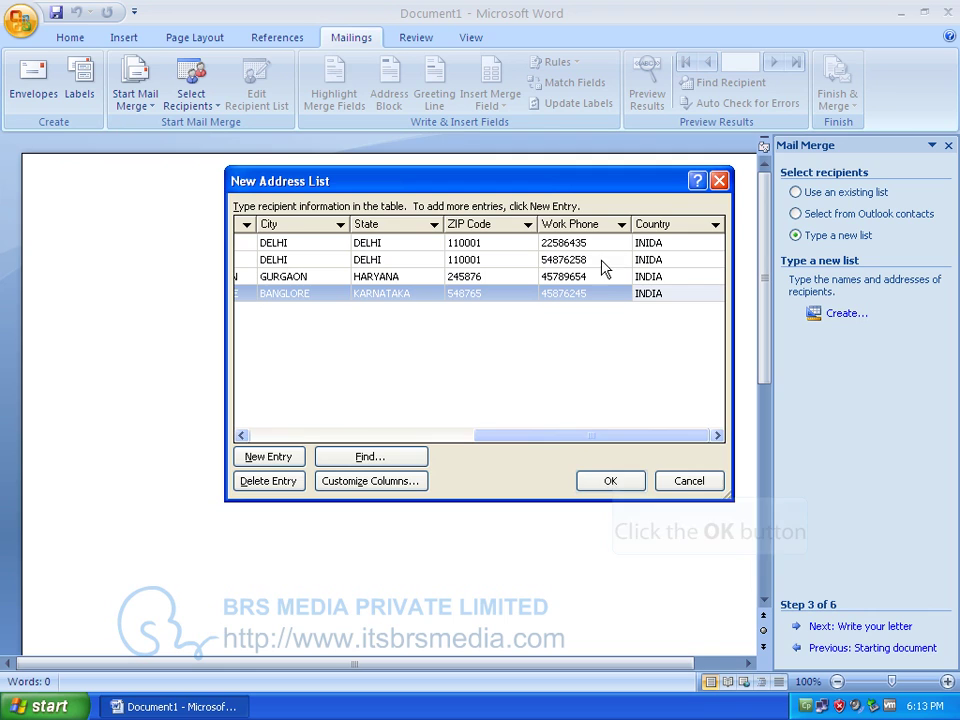
click(610, 481)
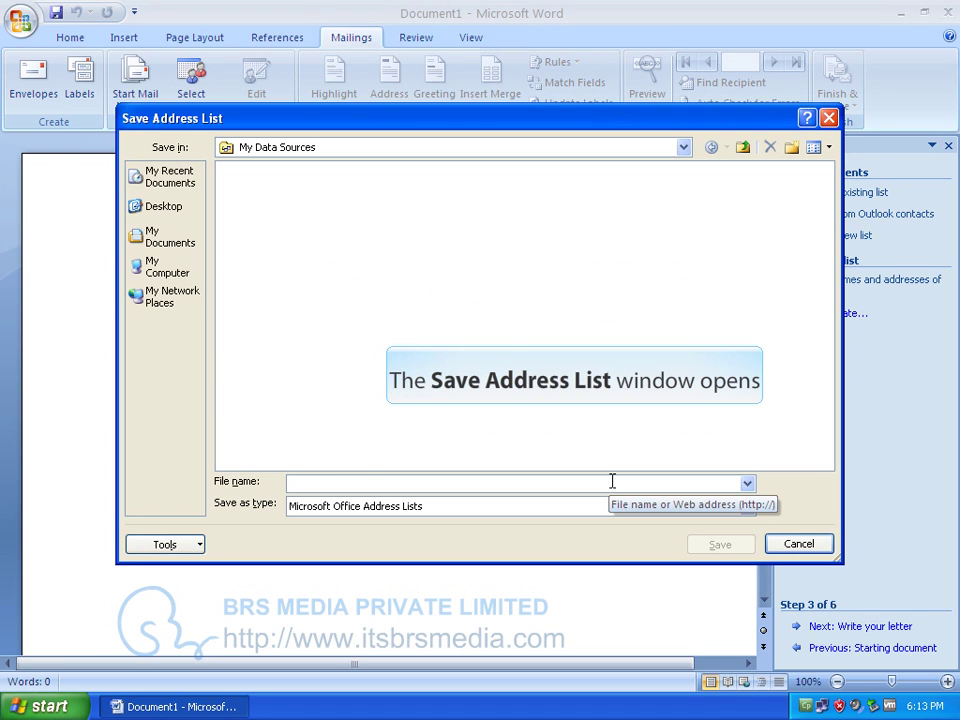
Save the new address list as addressbook
text(add)
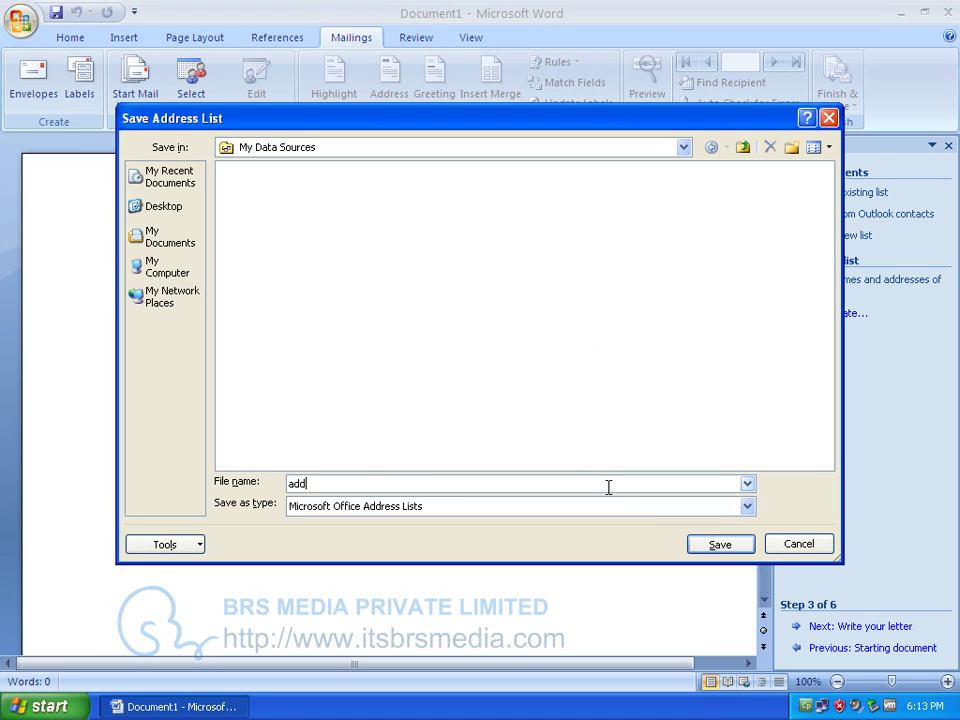
text(ressboo)
text(k)
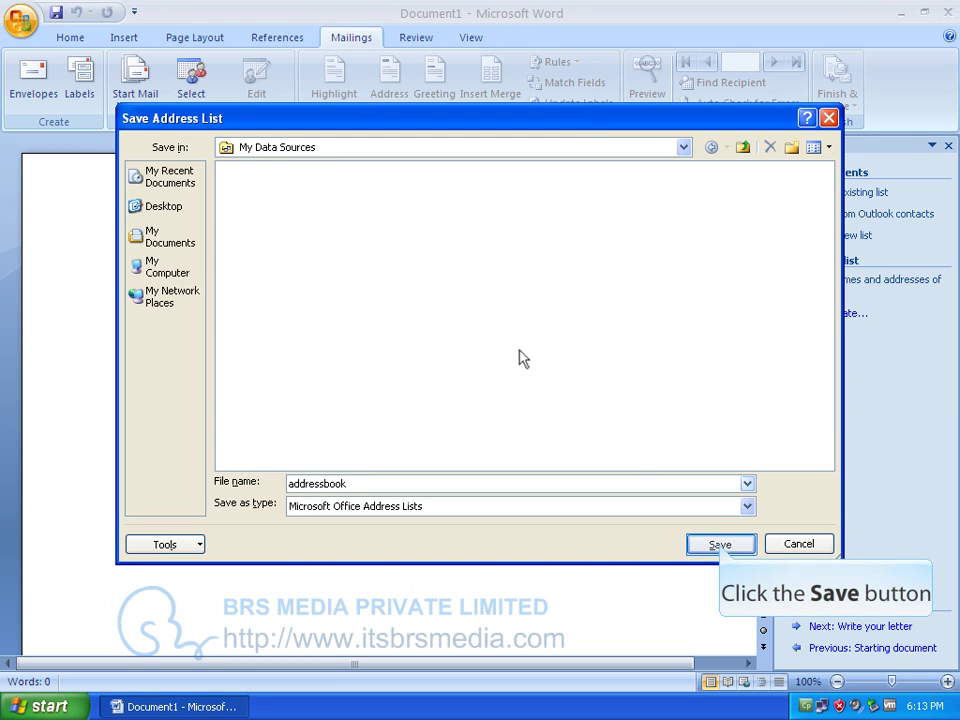
click(720, 545)
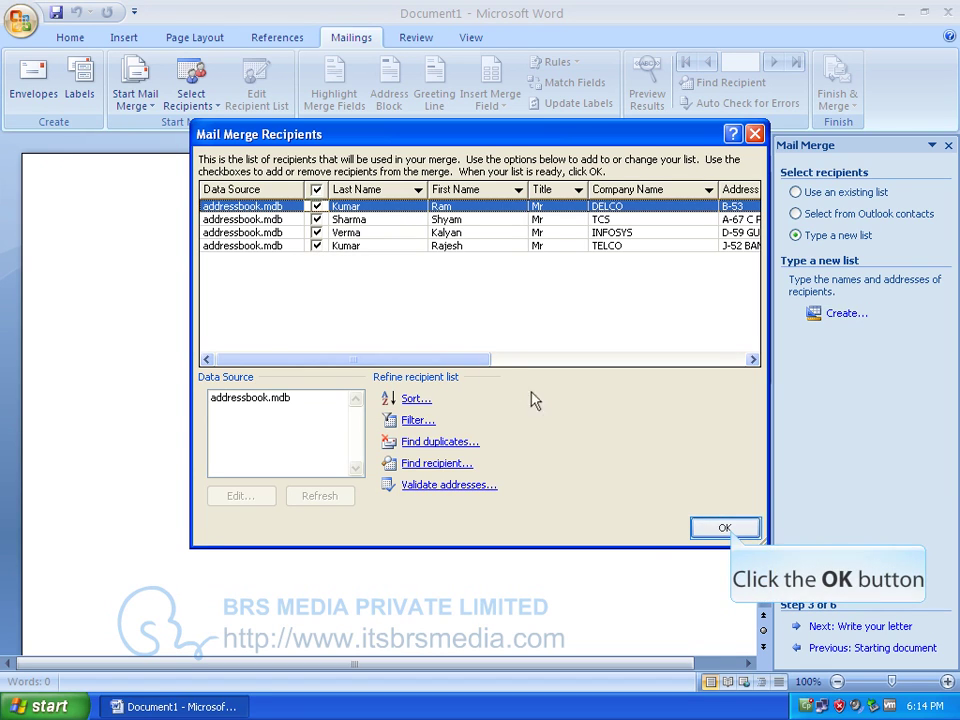
Accept the addressbook recipients in the Mail Merge Recipients dialog
click(728, 529)
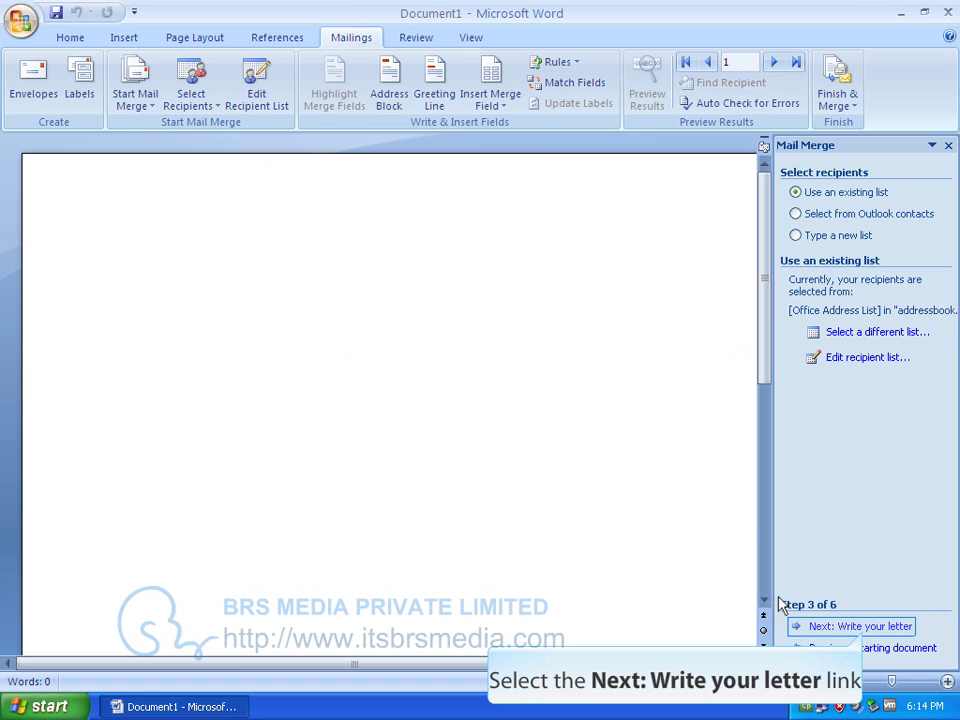
Advance to the Write your letter step and begin the letter with "To,"
click(862, 627)
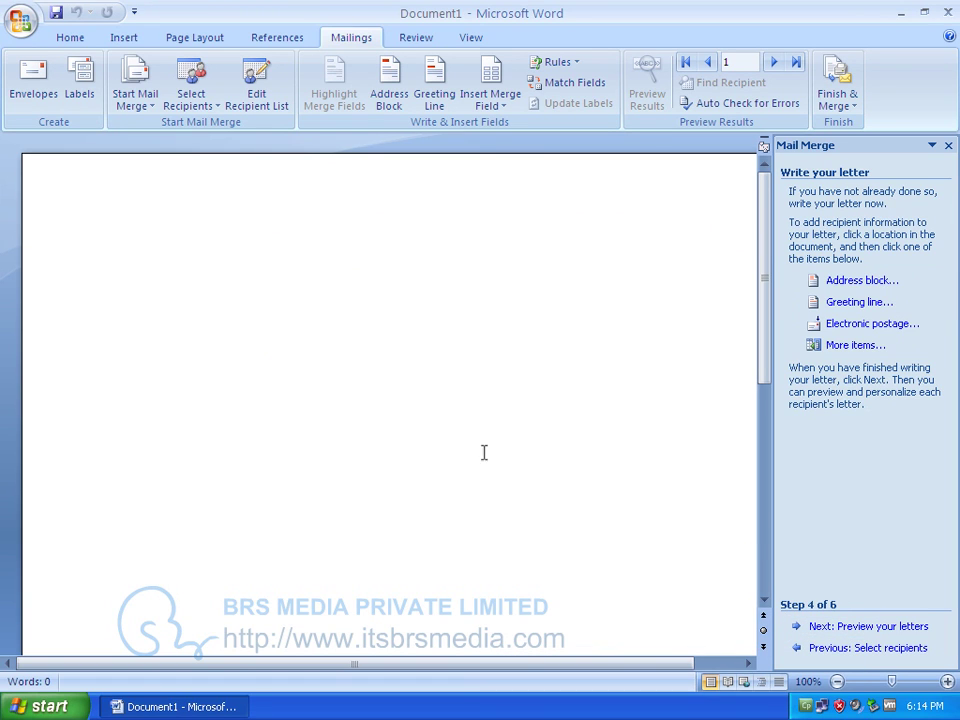
text(To,)
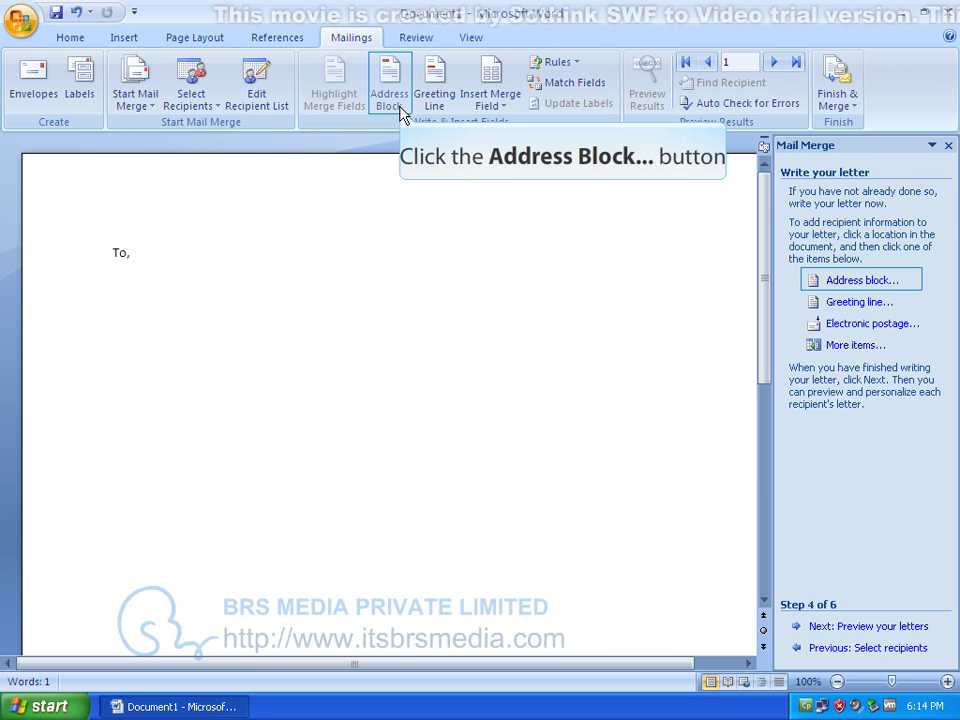
Insert an «AddressBlock» field below "To," using the default address block settings
click(400, 113)
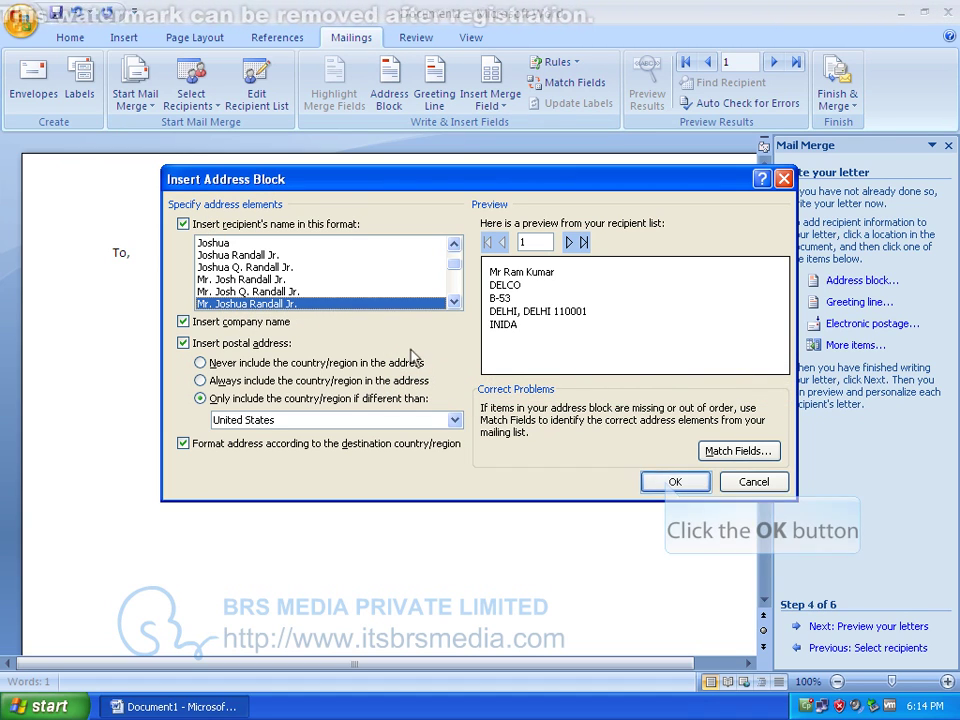
click(672, 483)
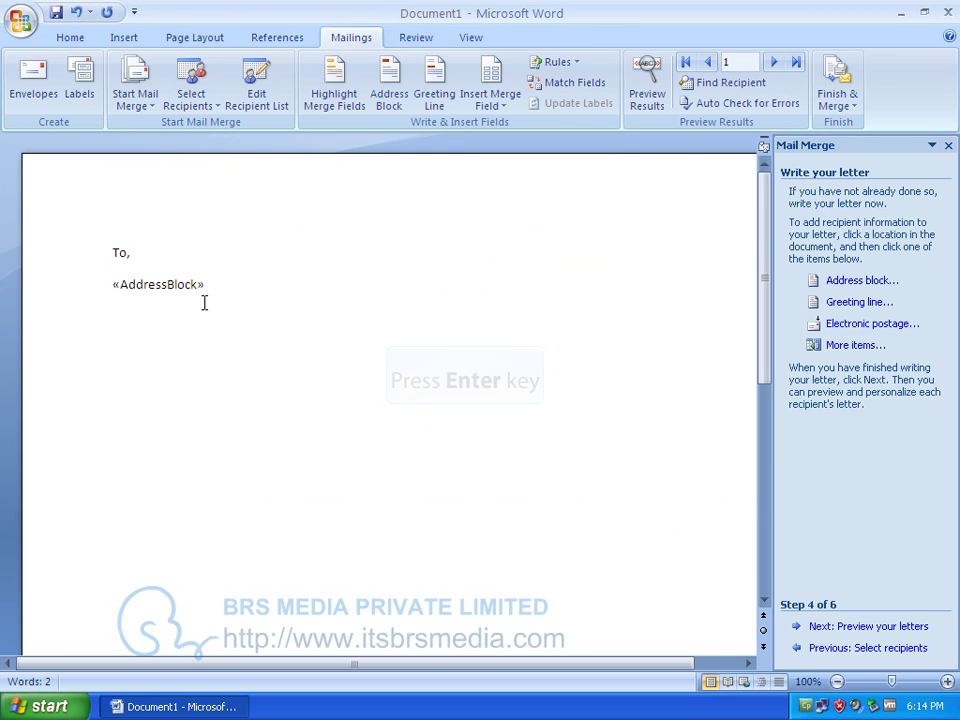
Add the date '10th January 2013' under the address block, then start a 'Dear' line
text(10)
text(h)
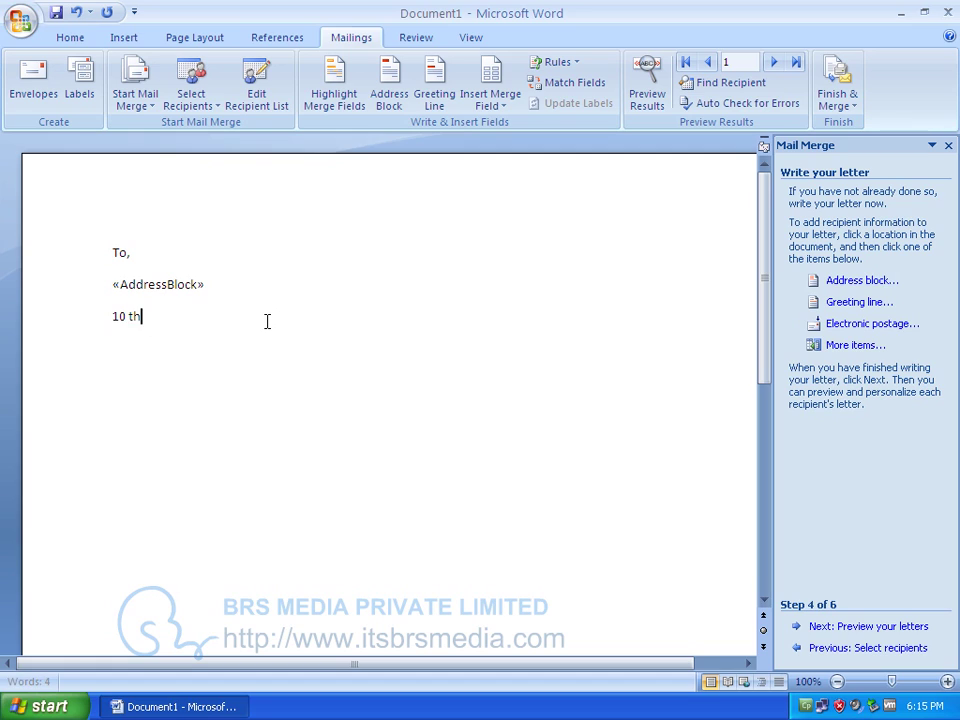
key(BackSpace)
key(BackSpace)
key(BackSpace)
text(th )
text(January 2)
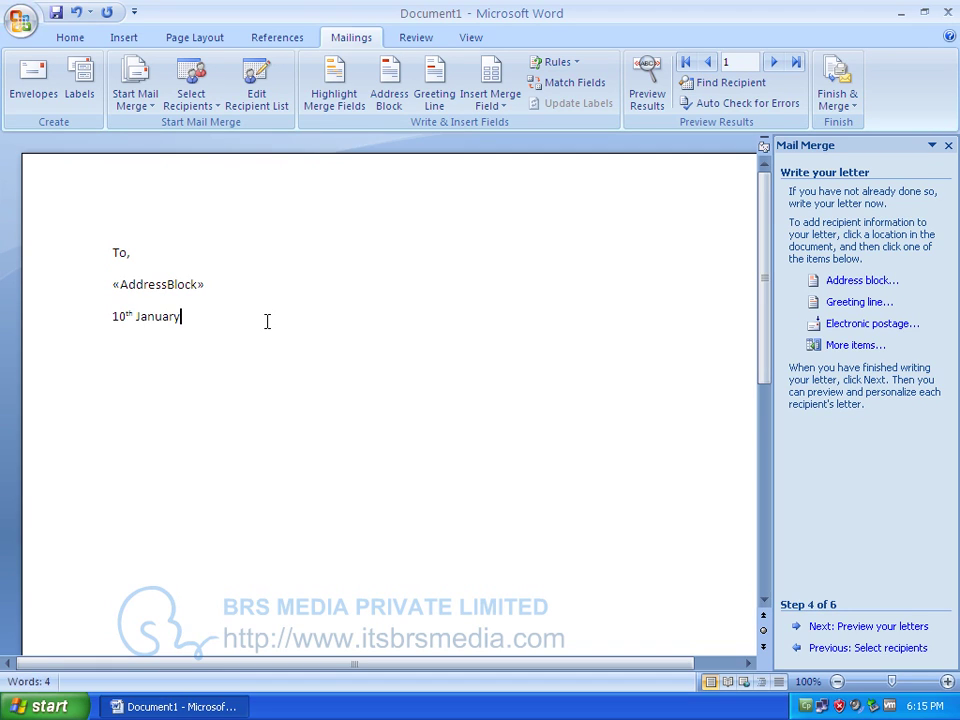
text(013)
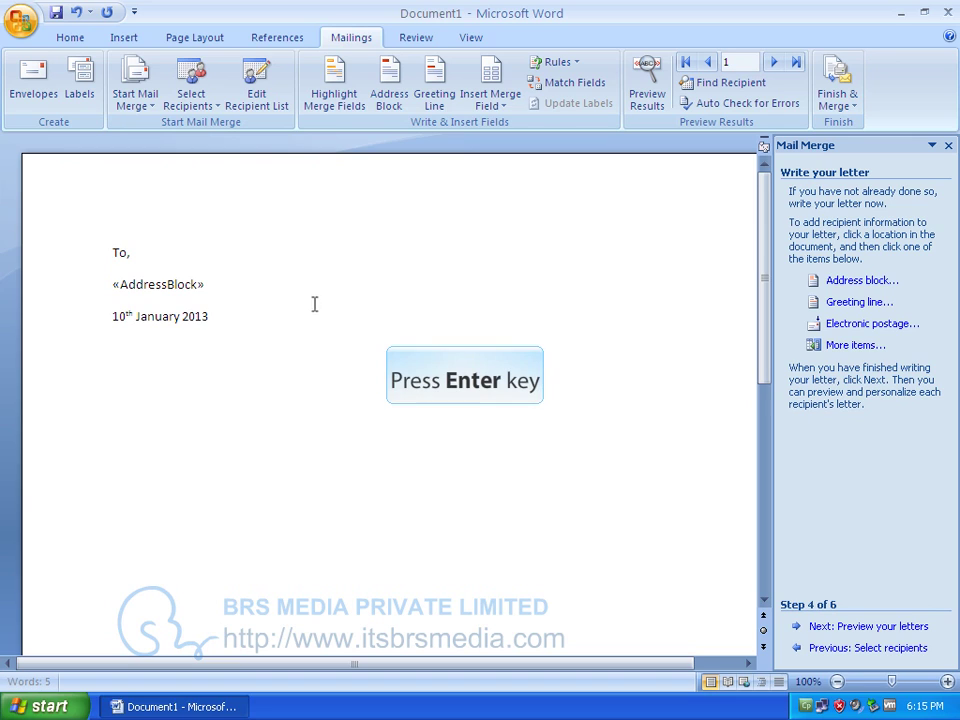
key(Return)
text(Dear)
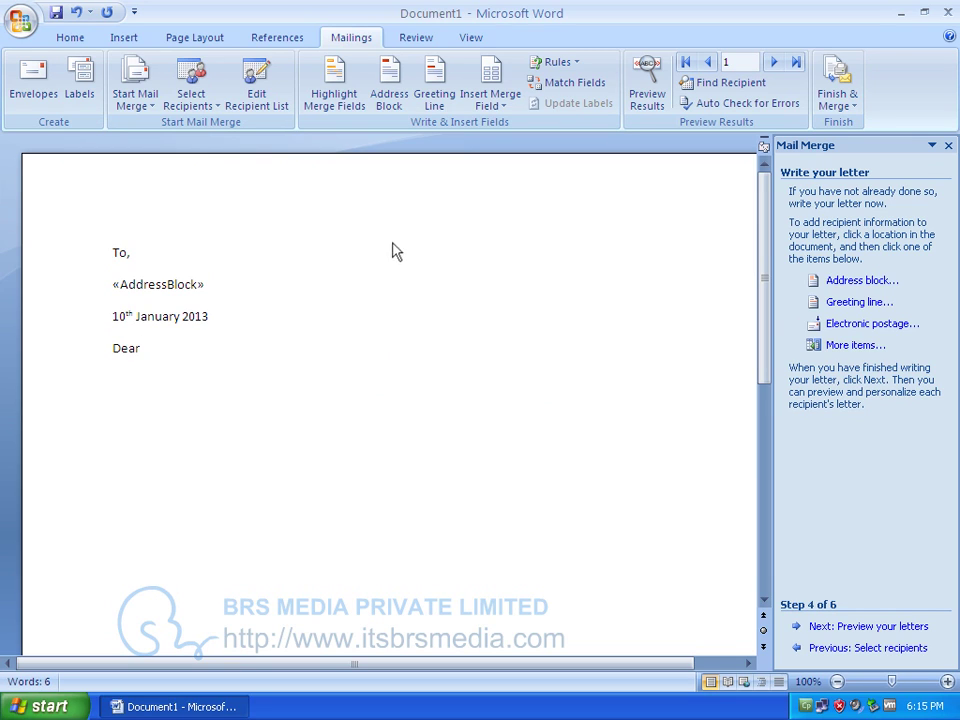
Insert the First_Name and Last_Name merge fields after 'Dear' in the salutation
click(507, 113)
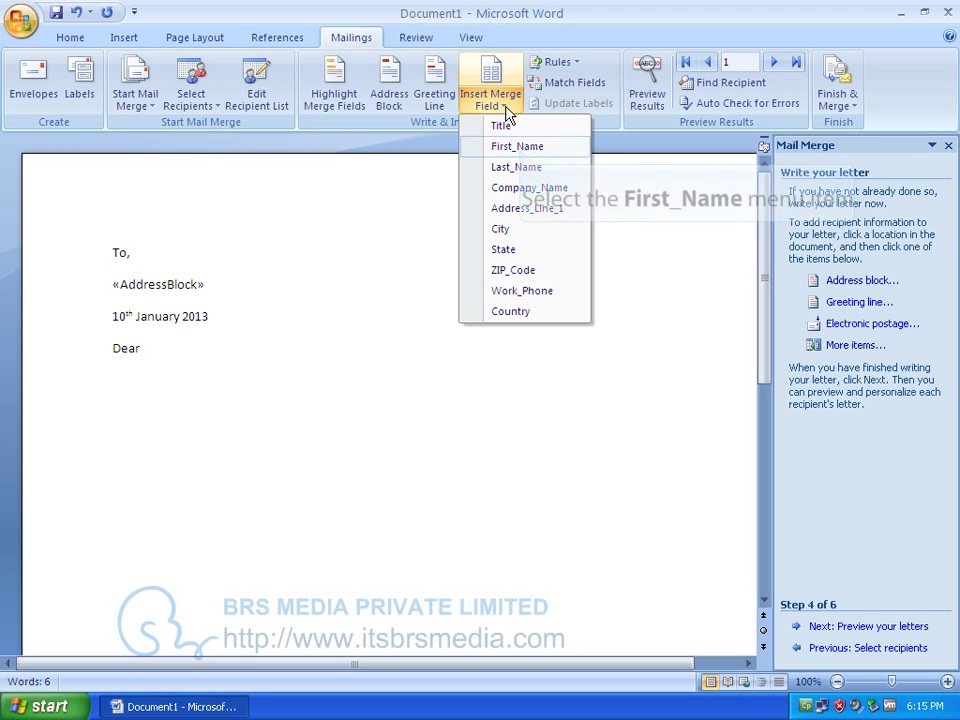
click(521, 156)
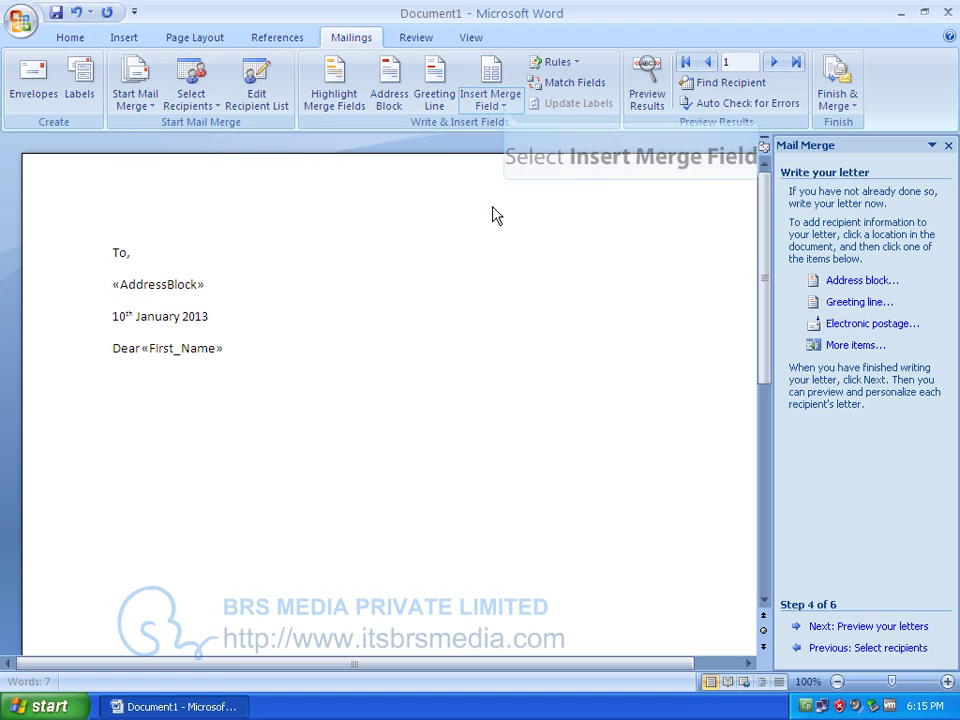
click(504, 108)
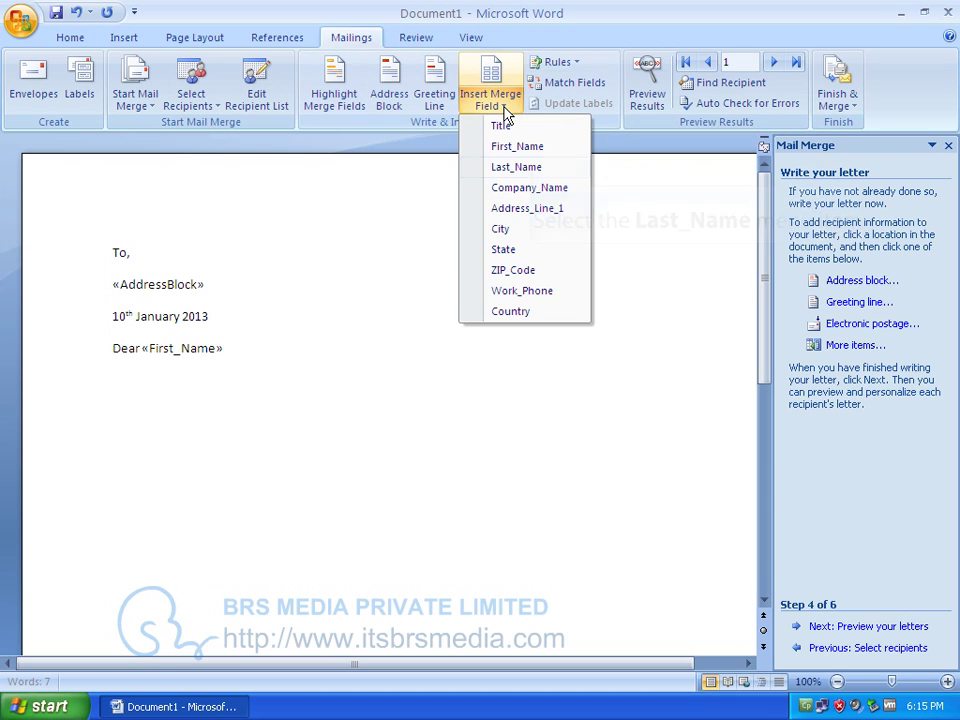
click(531, 171)
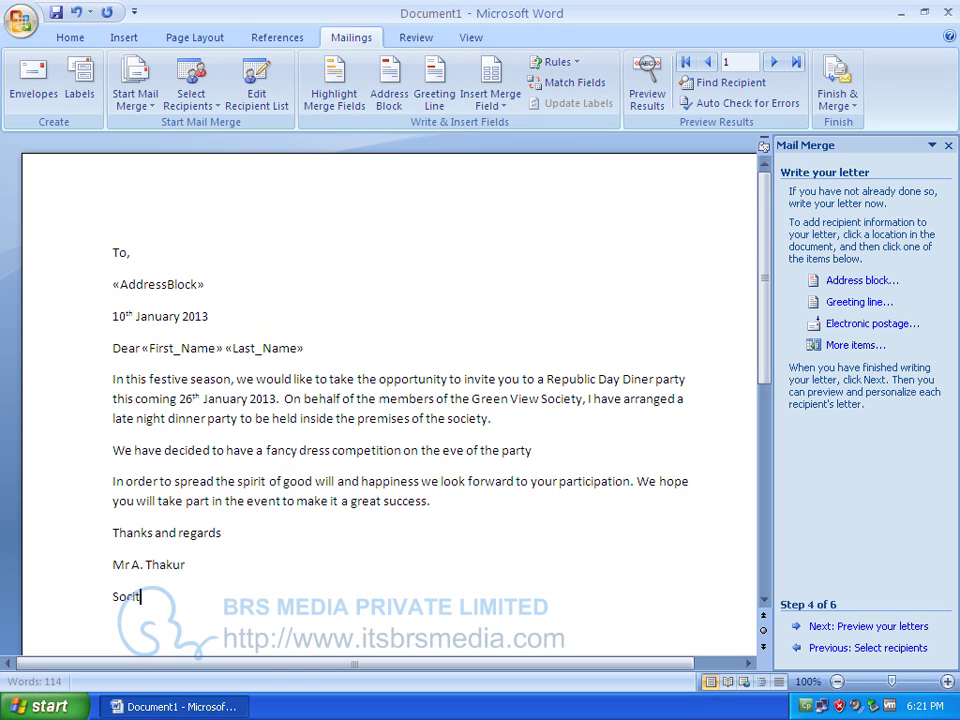
Finish the signature line as 'Society Head, Green View Society'
text(i.)
text(et)
text(y Head)
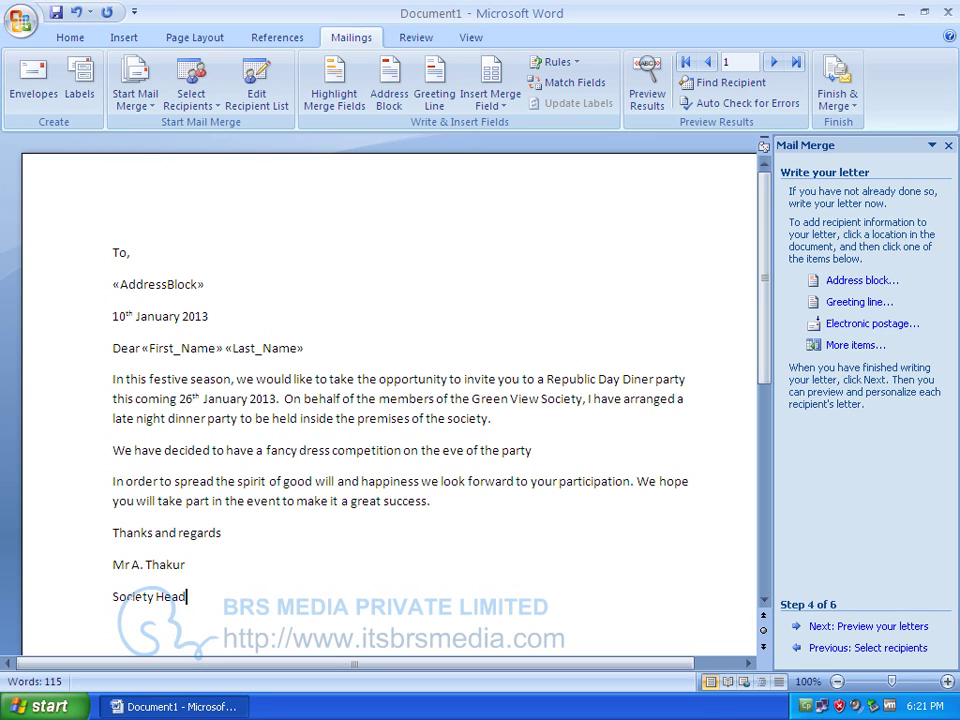
text(, Green)
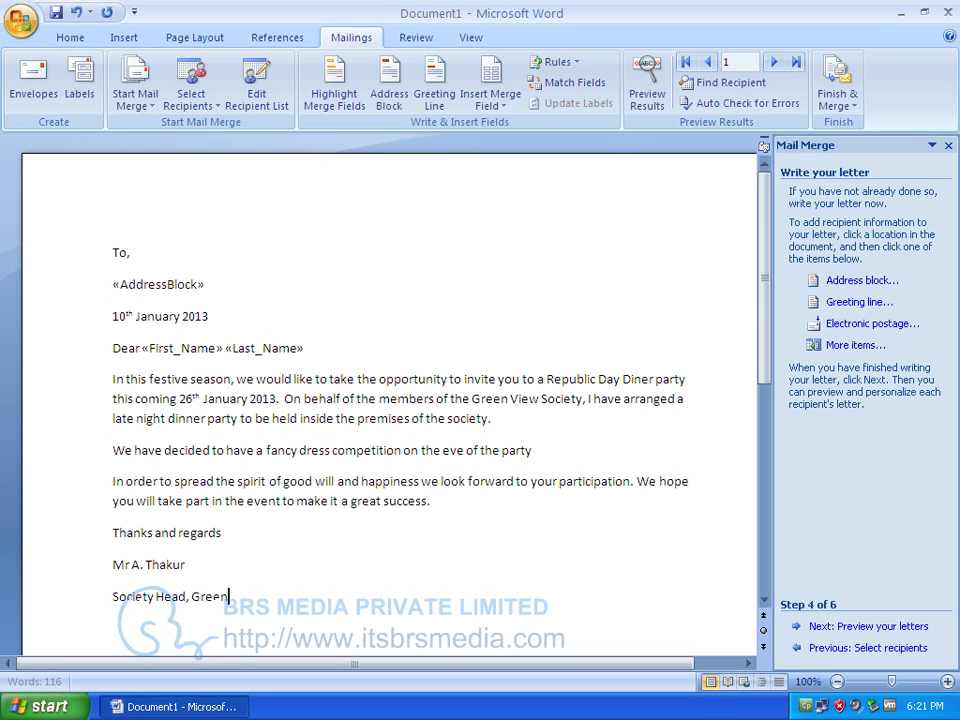
text(ew S)
text(ociety)
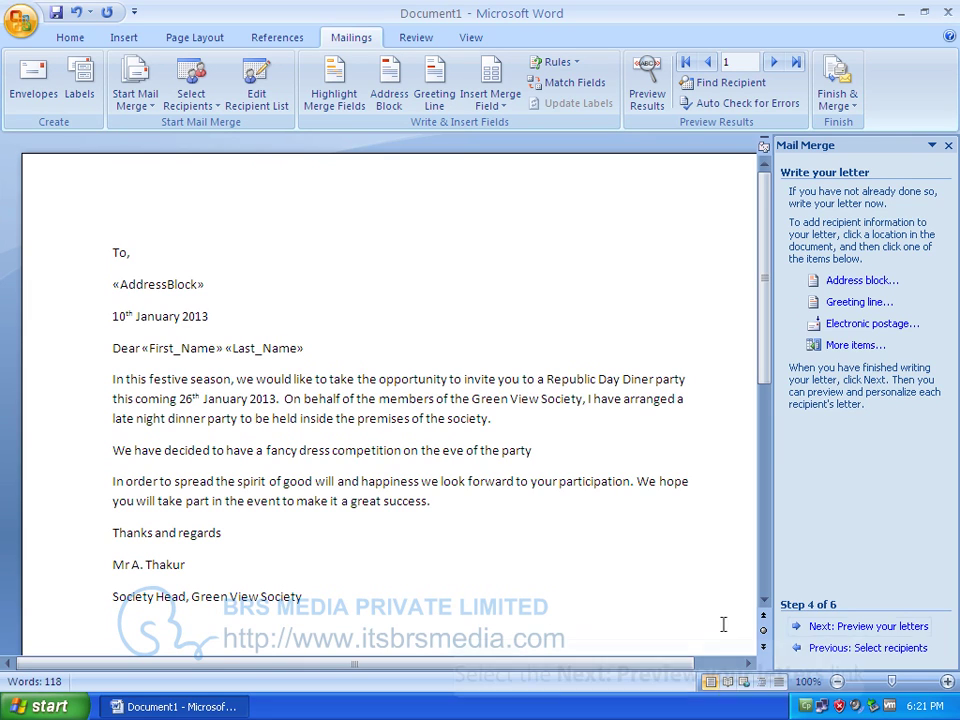
Preview the merged letters, stepping through recipients 2, 3 and 4
click(868, 627)
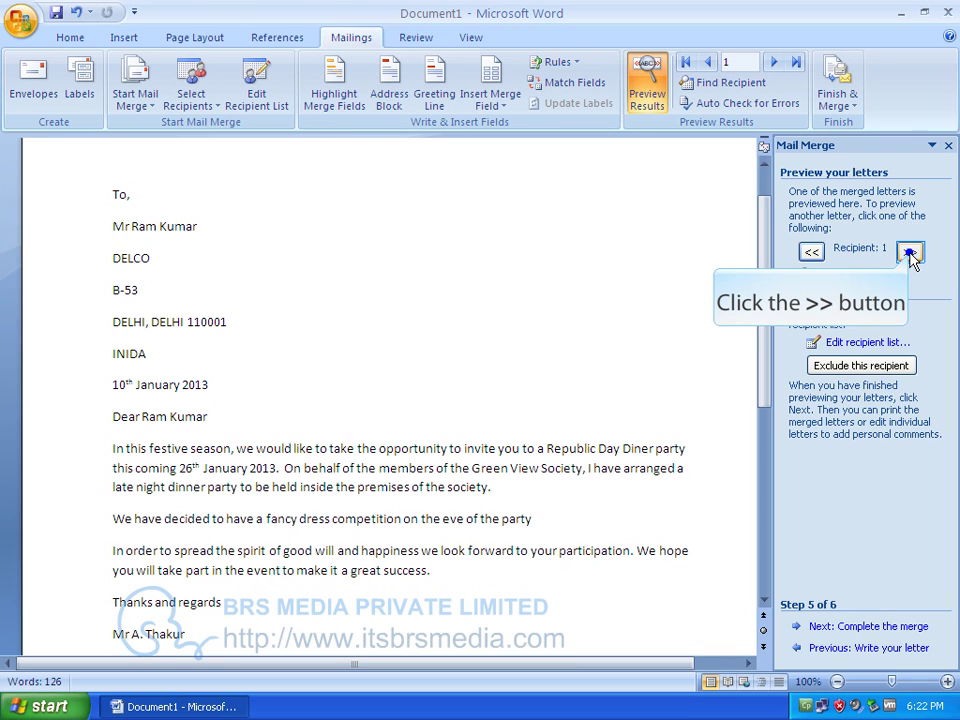
click(910, 253)
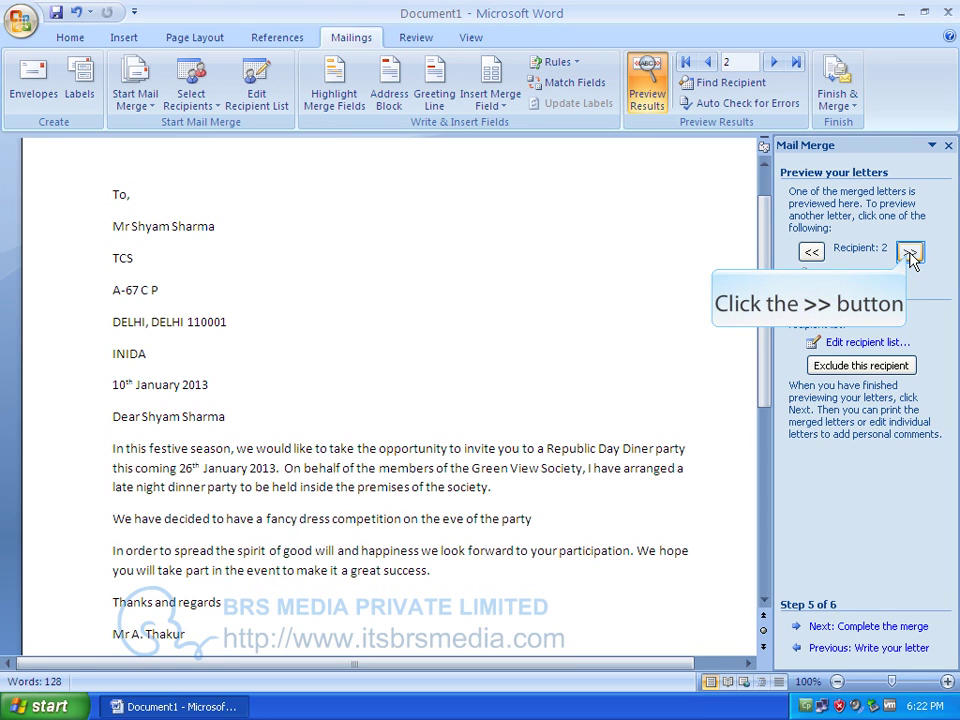
click(910, 253)
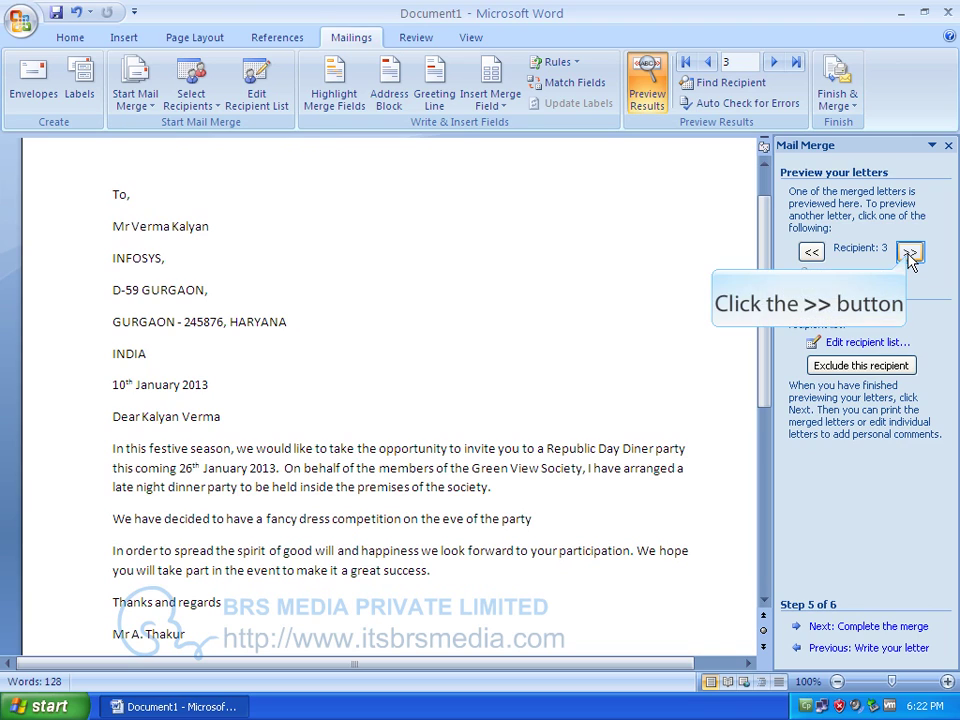
click(910, 253)
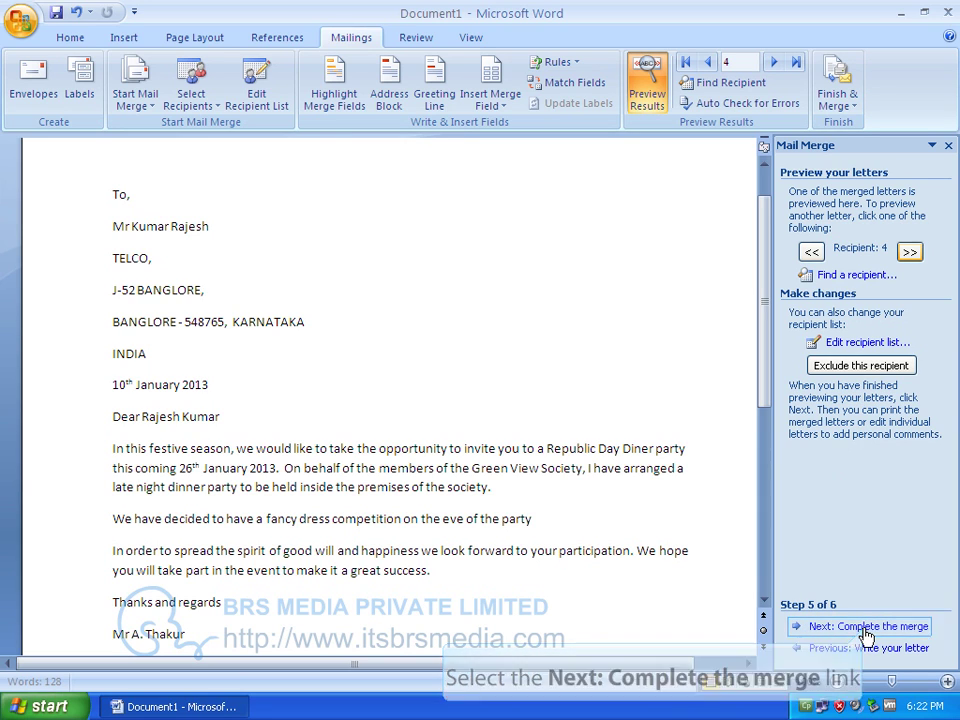
Merge all records into a new editable document, Letters1, with four individual letters
click(866, 628)
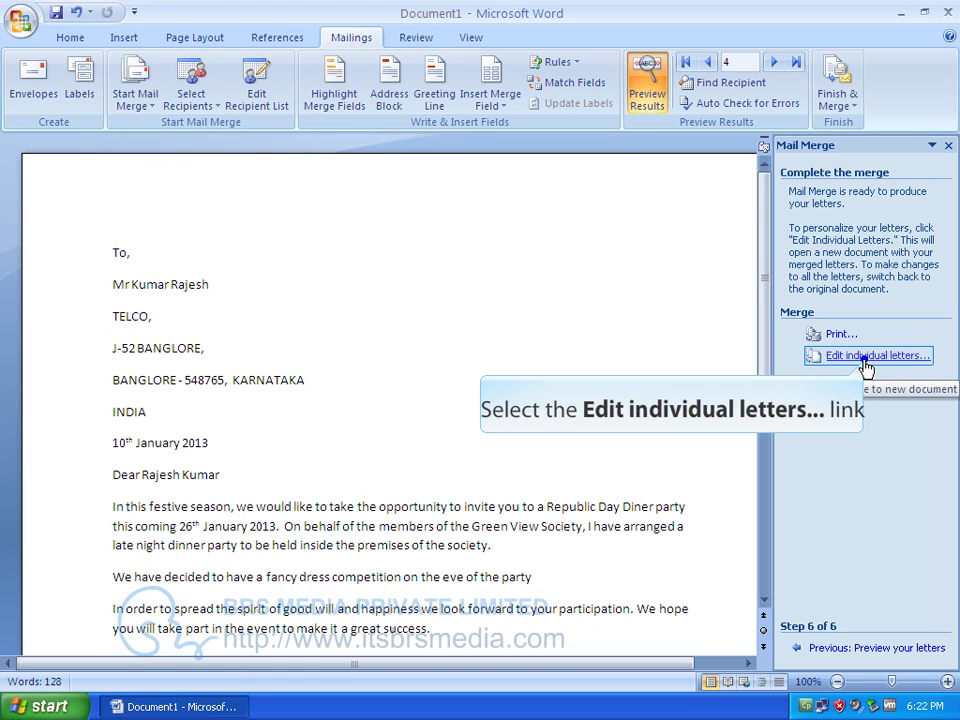
click(810, 360)
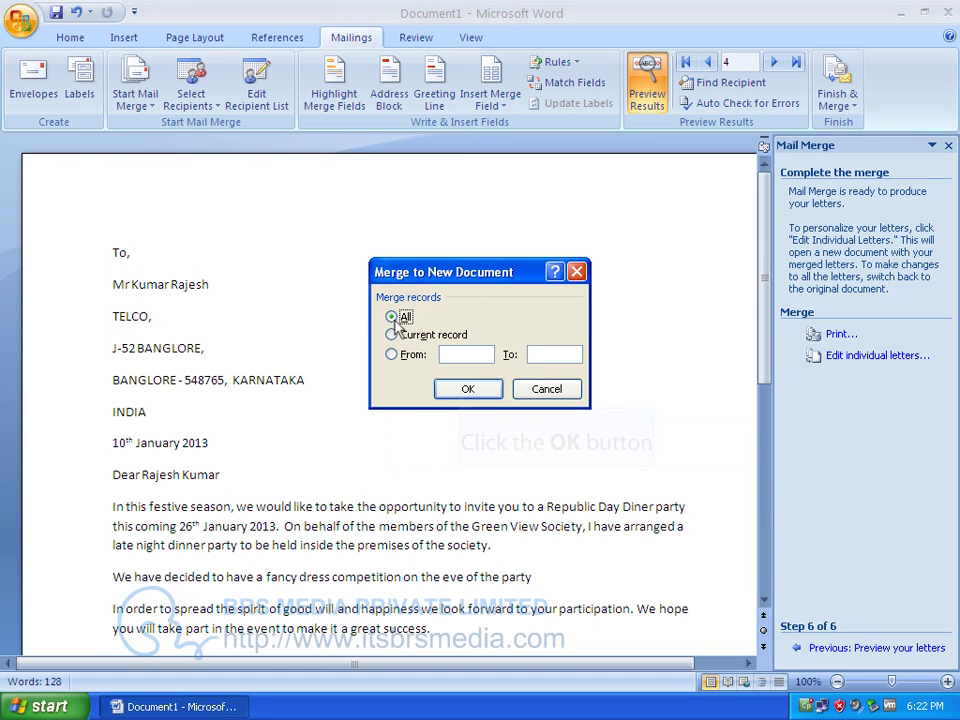
click(462, 389)
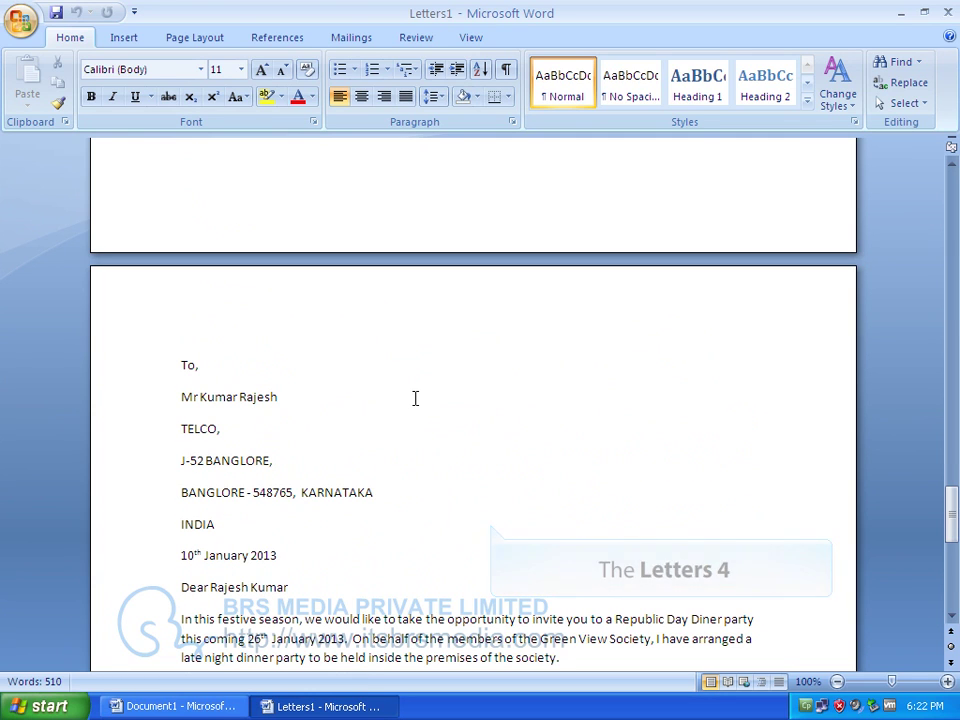
scroll(490, 532, down, 5)
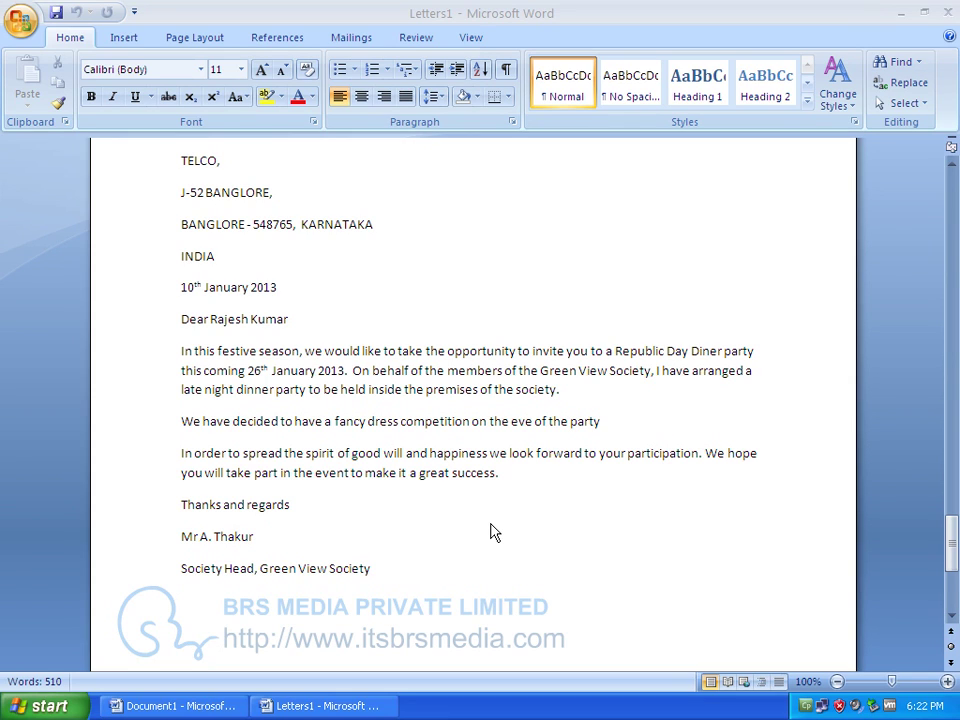